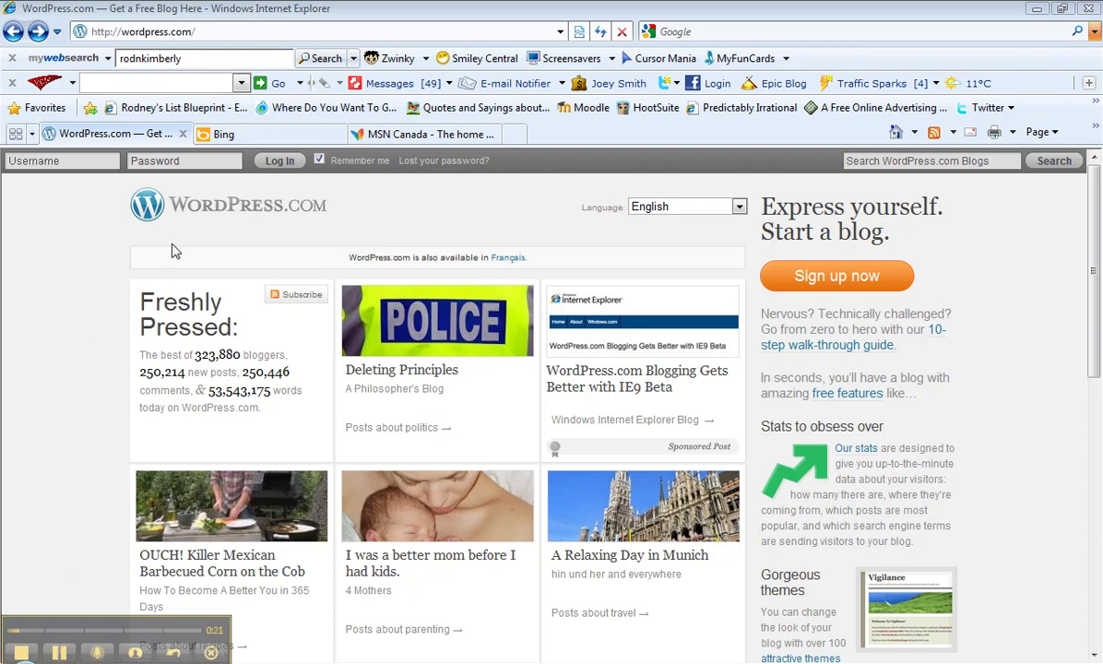
# Step: Open the WordPress.com sign-up page using the orange 'Sign up now' button
pyautogui.click(834, 289)
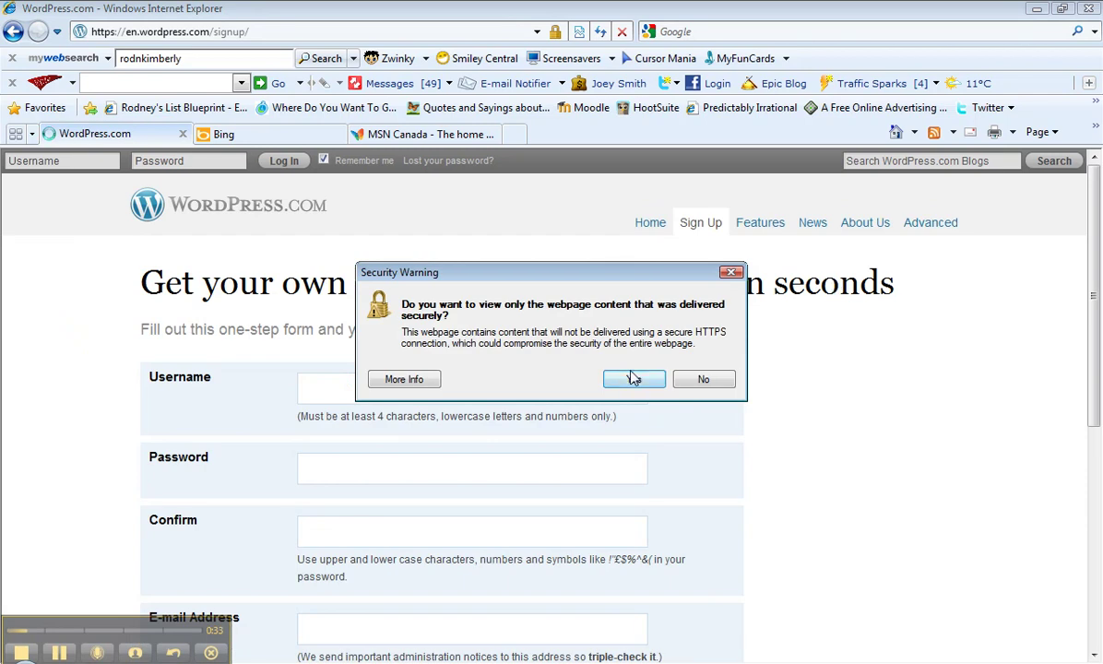
# Step: Accept the secure-content warning and scroll the sign-up form down to its Next button
pyautogui.click(634, 382)
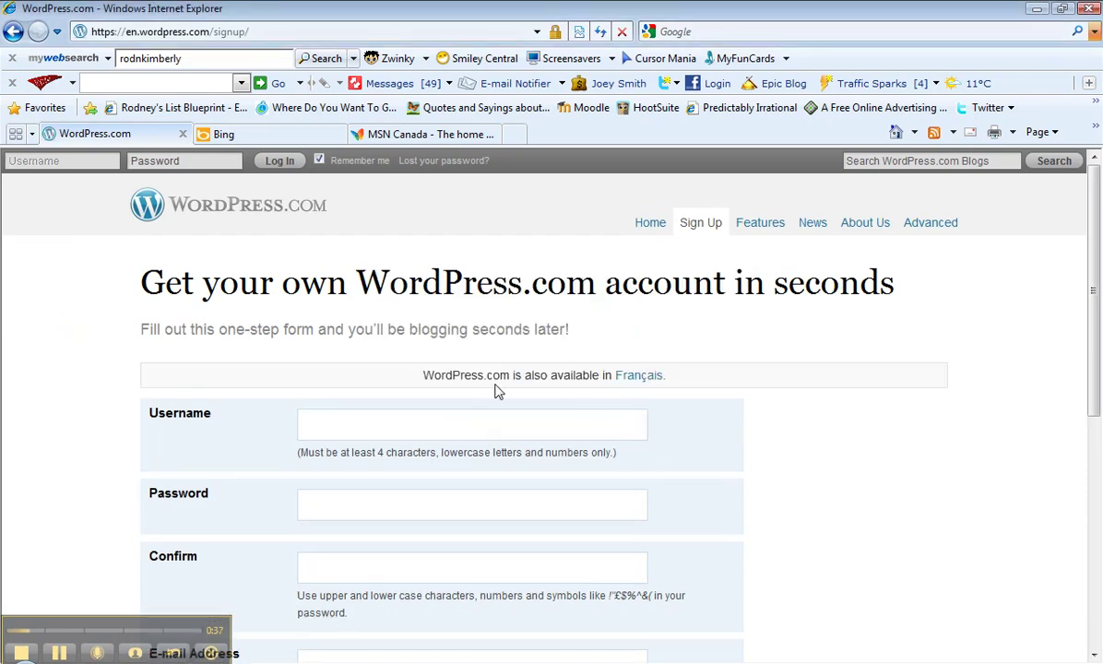
pyautogui.scroll(-1, 254, 425)
pyautogui.scroll(-1, 251, 425)
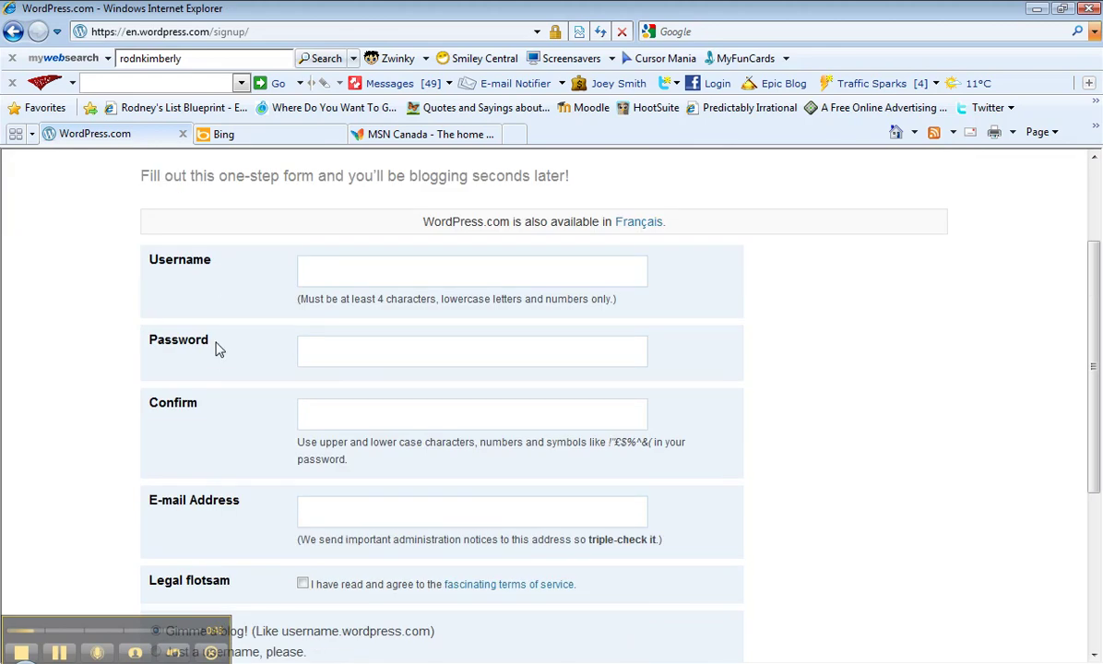
pyautogui.scroll(-1, 211, 414)
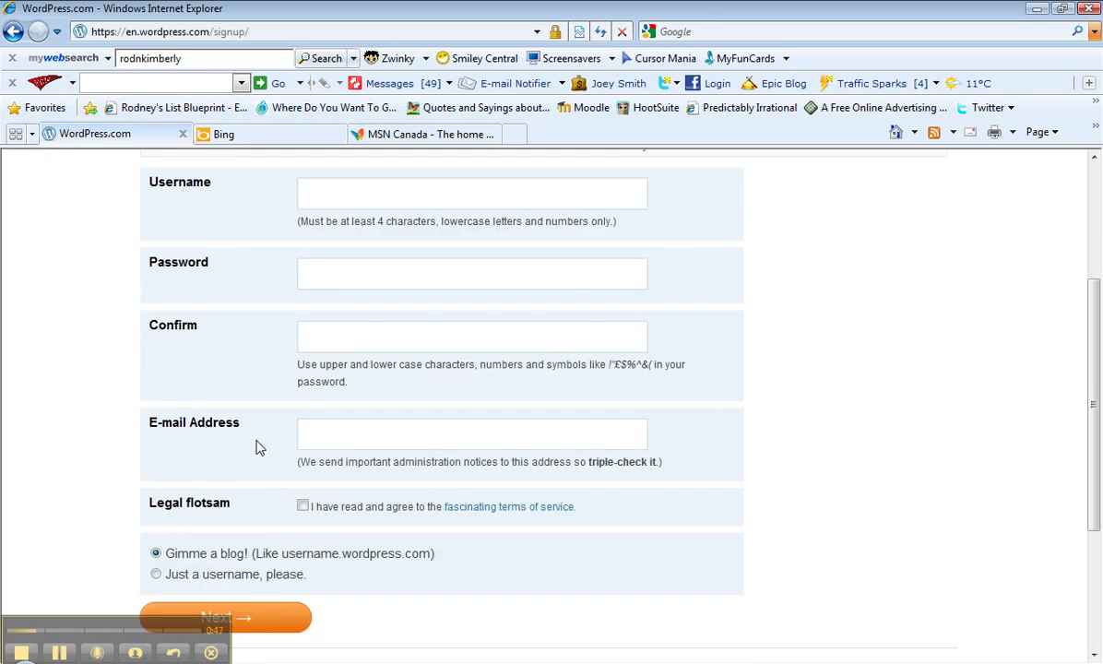
pyautogui.scroll(-1, 295, 535)
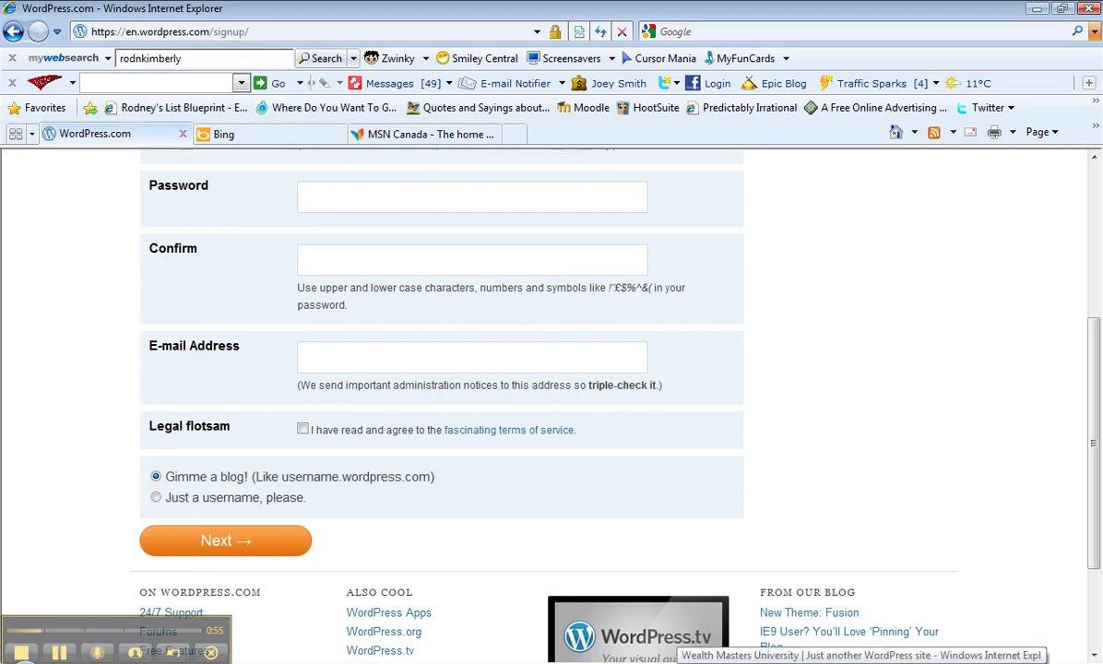
# Step: Bring the Wealth Masters University window forward, maximize it, and scroll to the Hello world! post
pyautogui.click(701, 656)
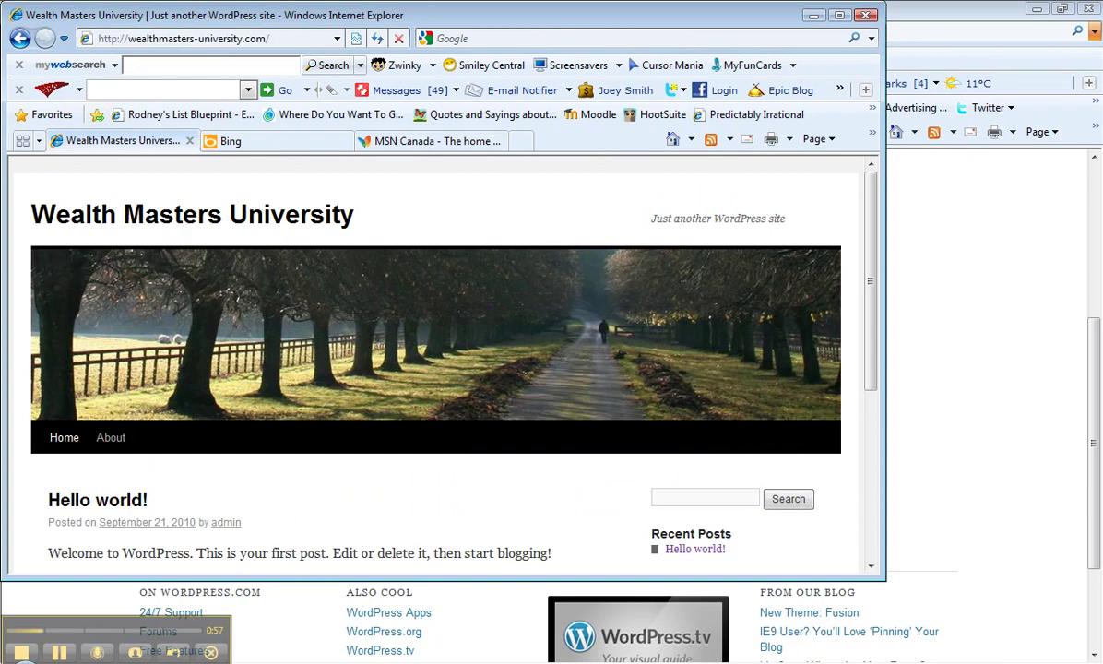
pyautogui.click(839, 14)
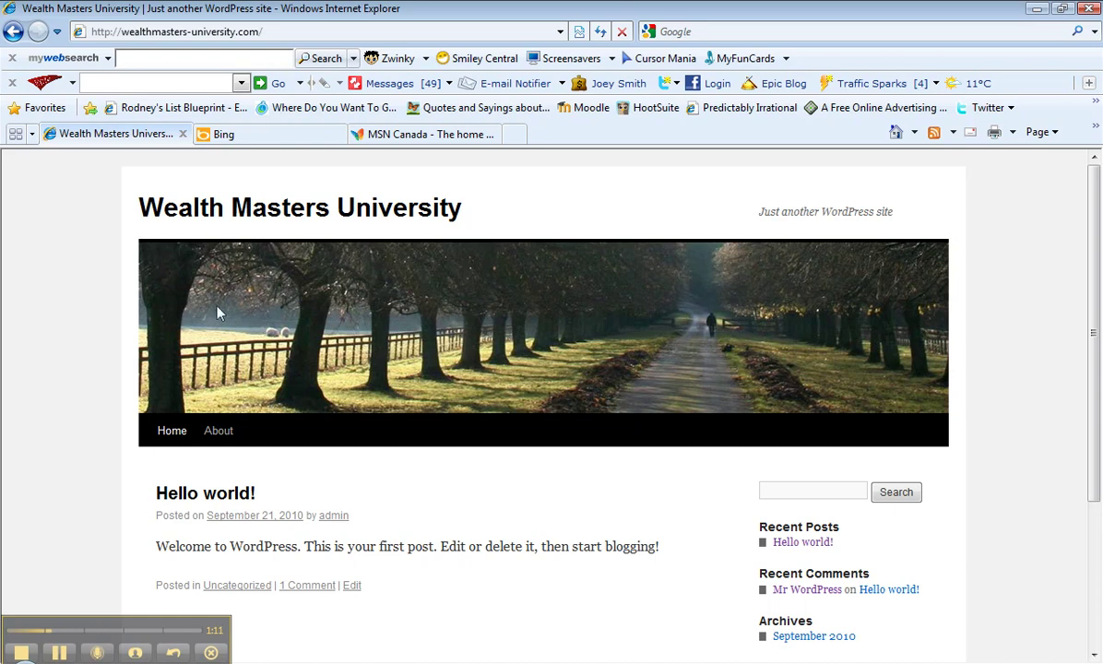
pyautogui.scroll(-3, 554, 429)
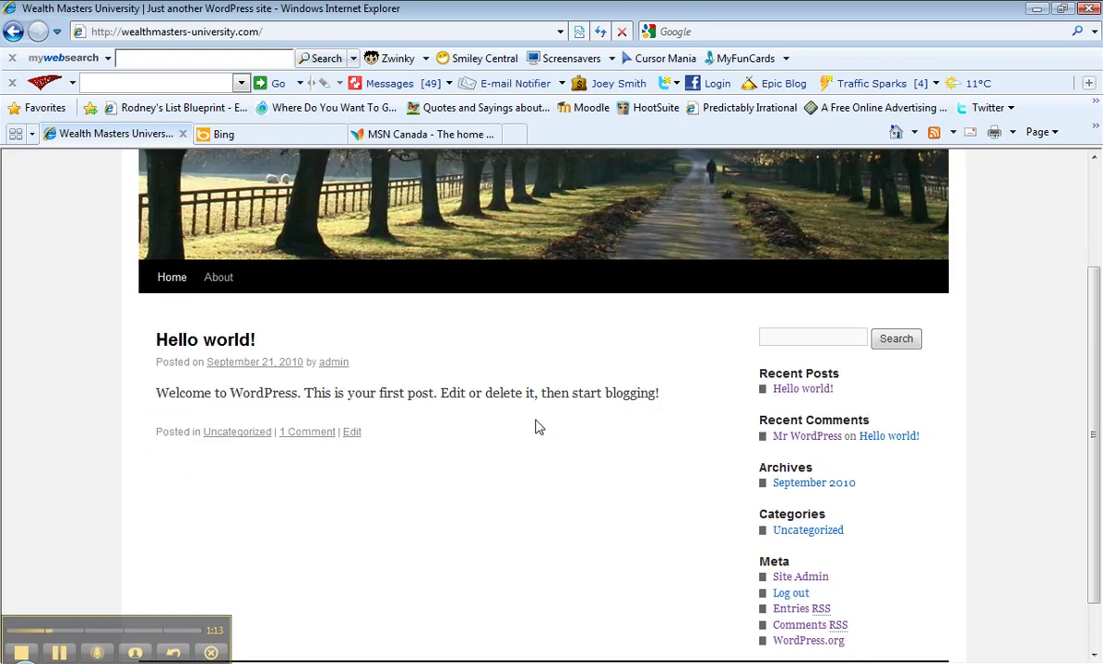
# Step: Open the Hello world! post in the editor and clear its title
pyautogui.click(353, 433)
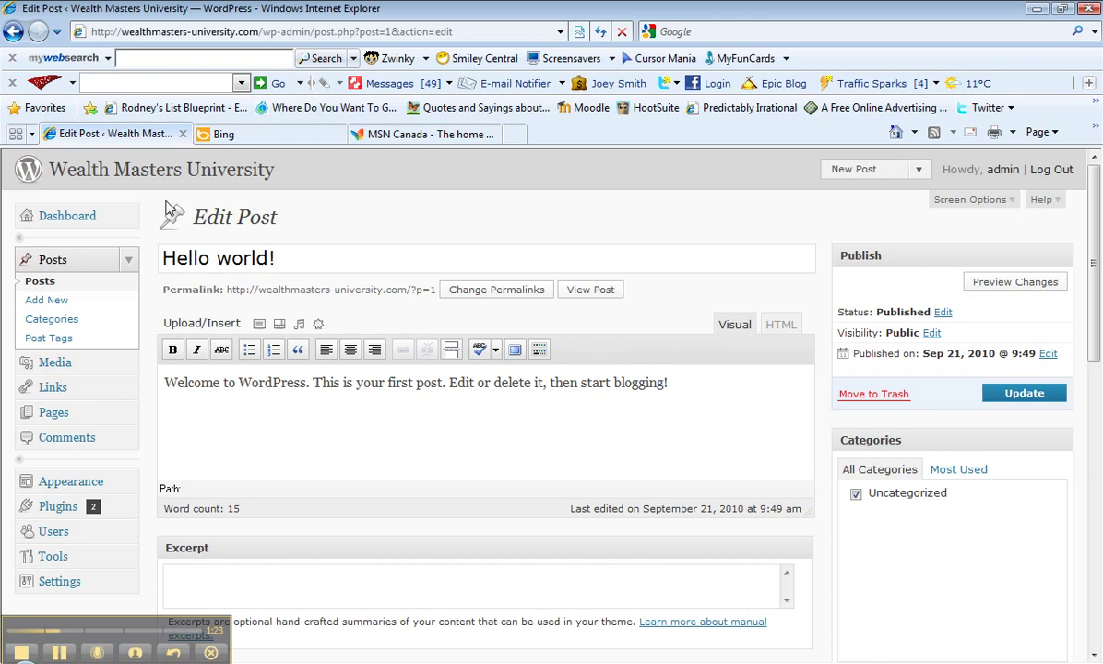
pyautogui.click(12, 33)
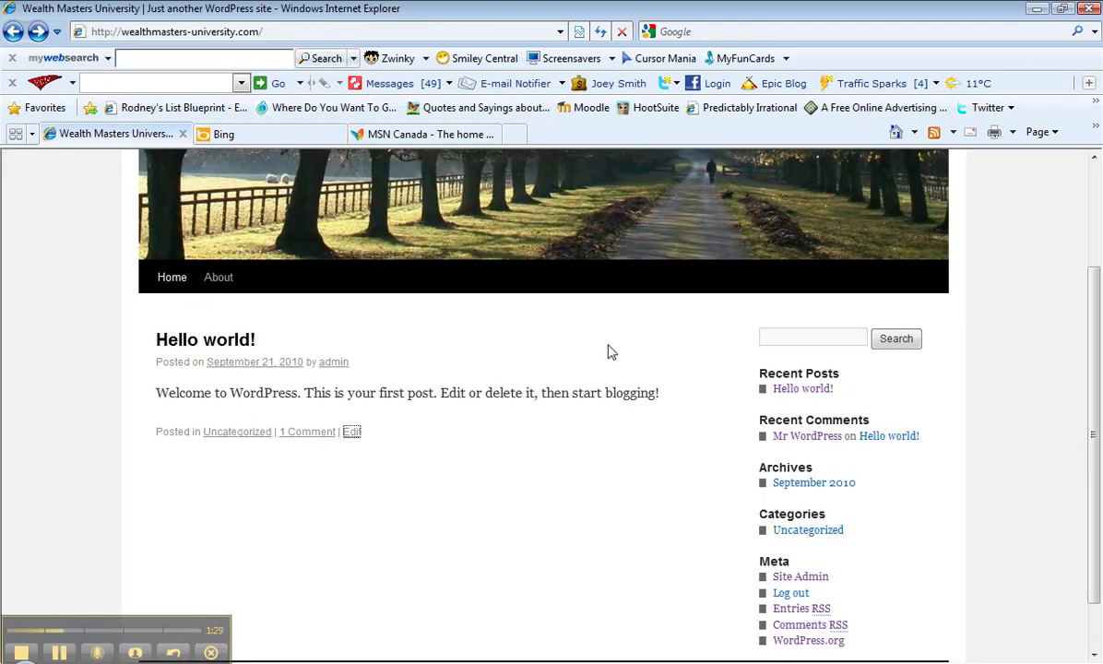
pyautogui.click(352, 439)
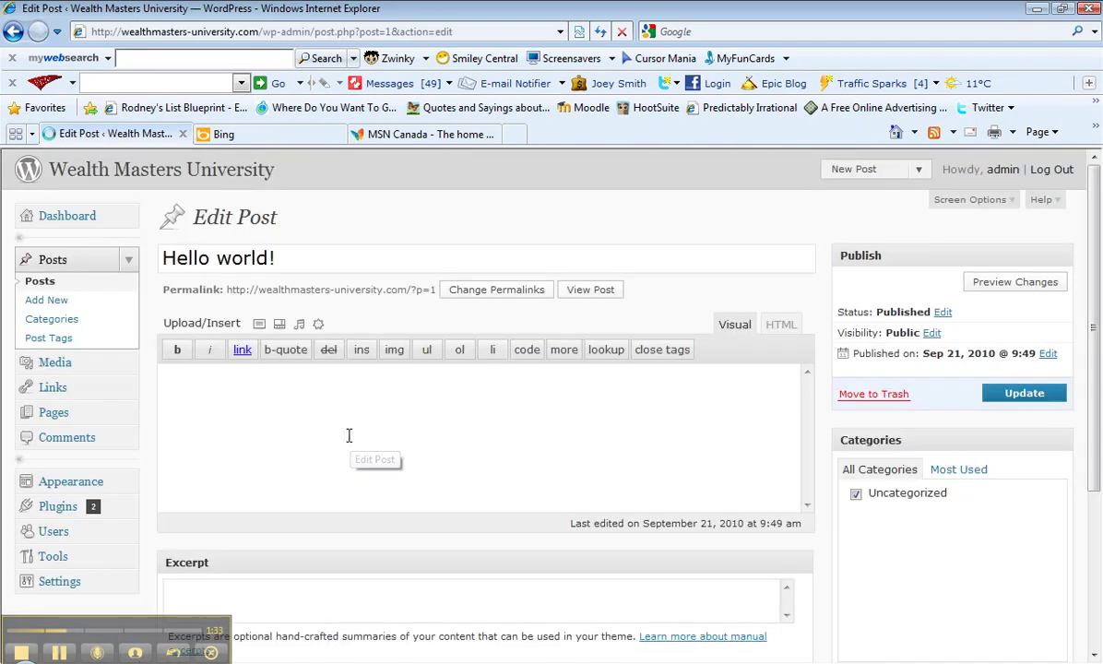
pyautogui.moveTo(277, 257); pyautogui.dragTo(161, 257)
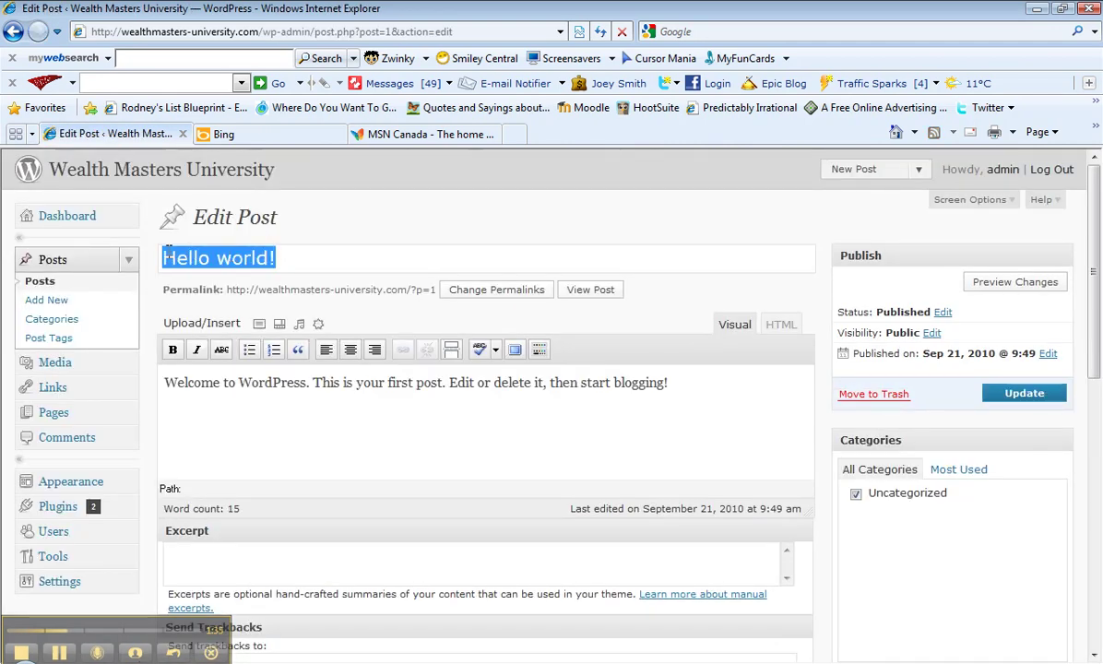
pyautogui.press('Delete')
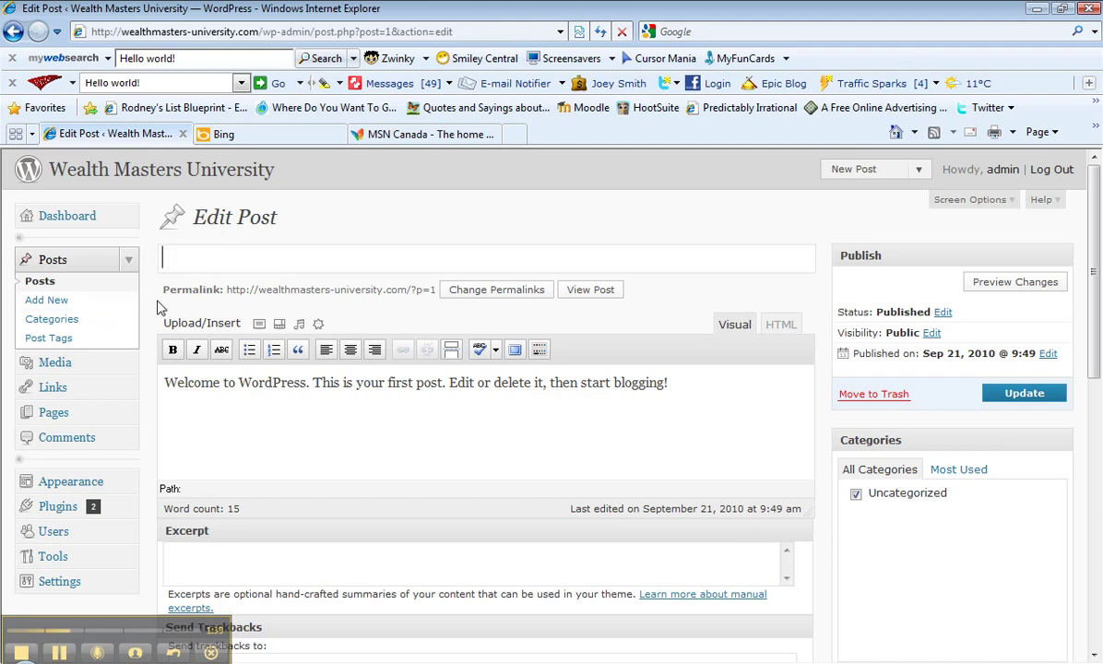
# Step: Enter the title 'Welcome To Wealth Masters University', correcting its capital letters
pyautogui.write('Welcom')
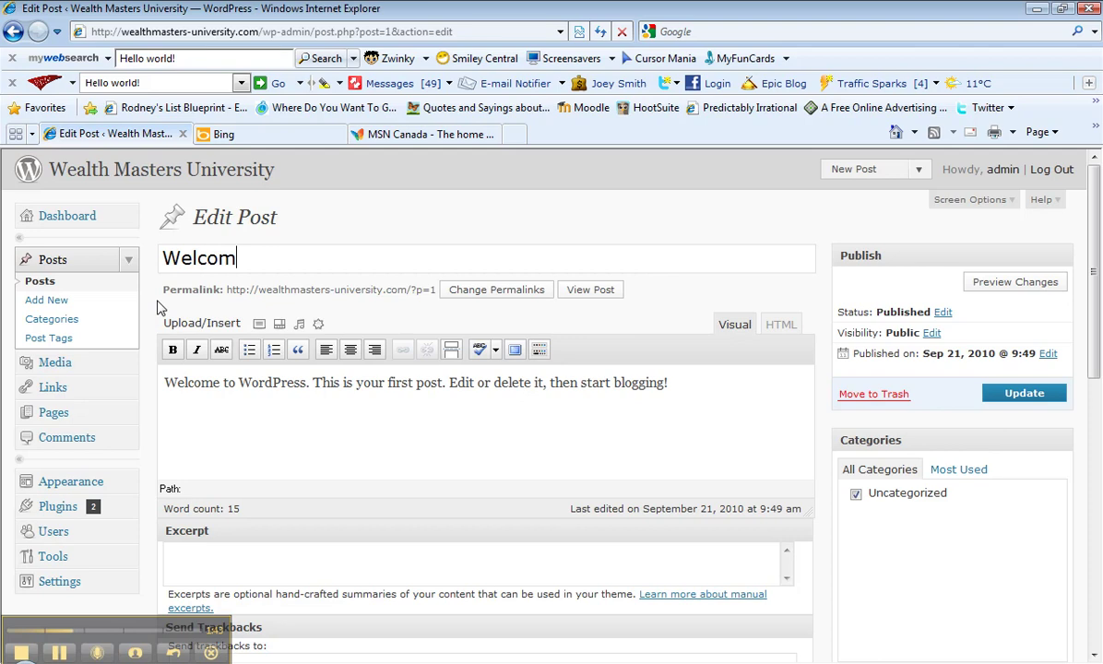
pyautogui.write('e to wea')
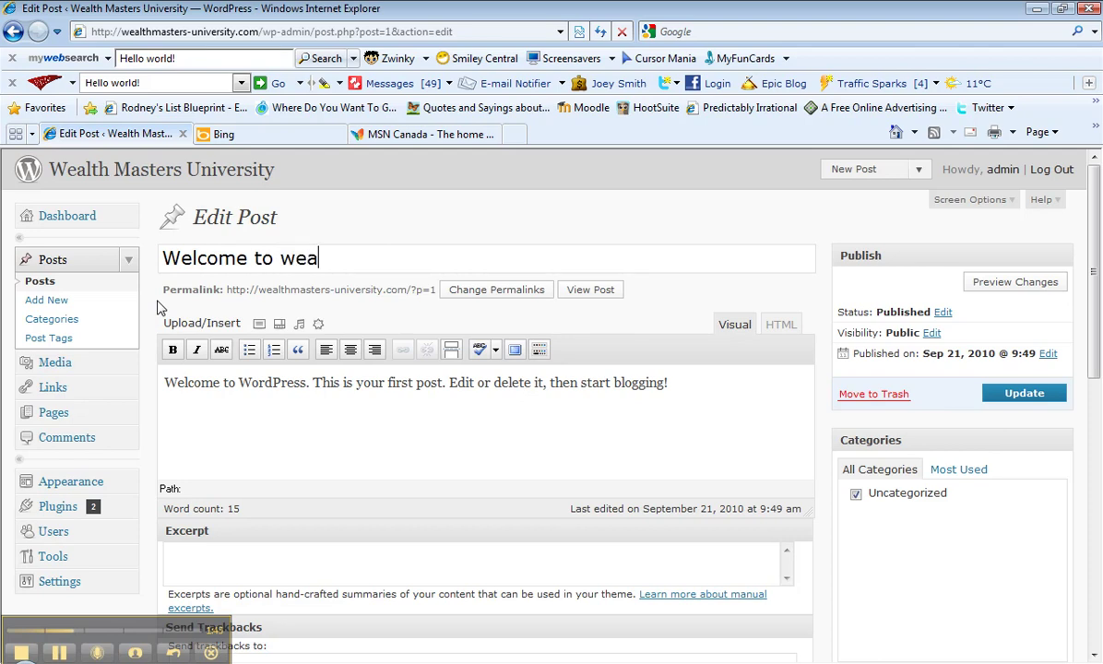
pyautogui.write('lth master')
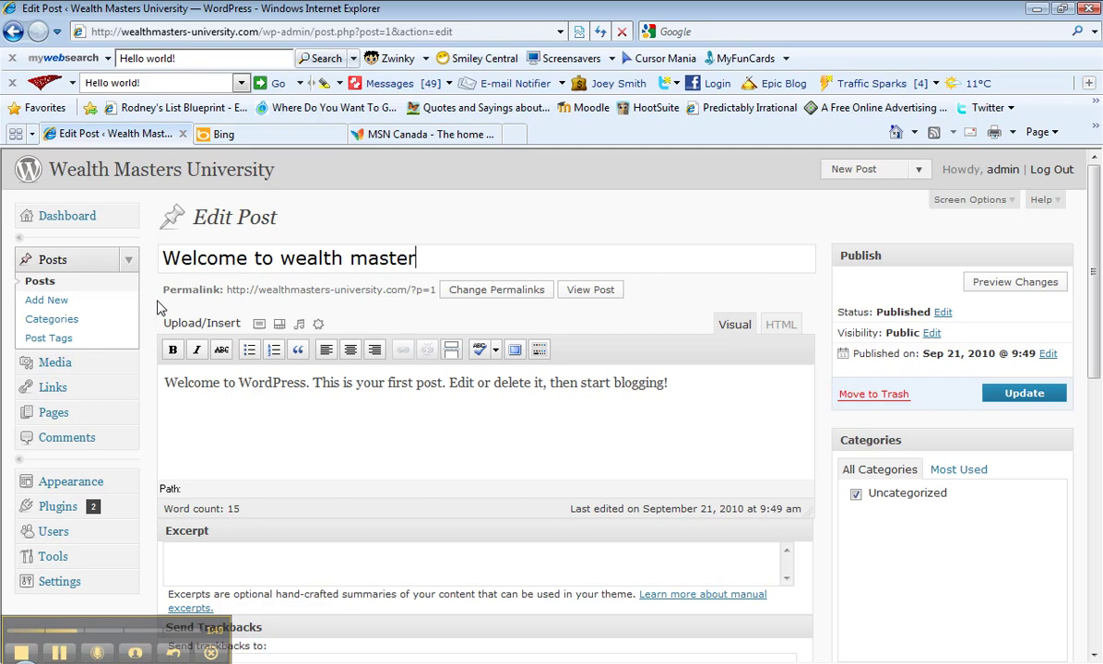
pyautogui.write('s Univer')
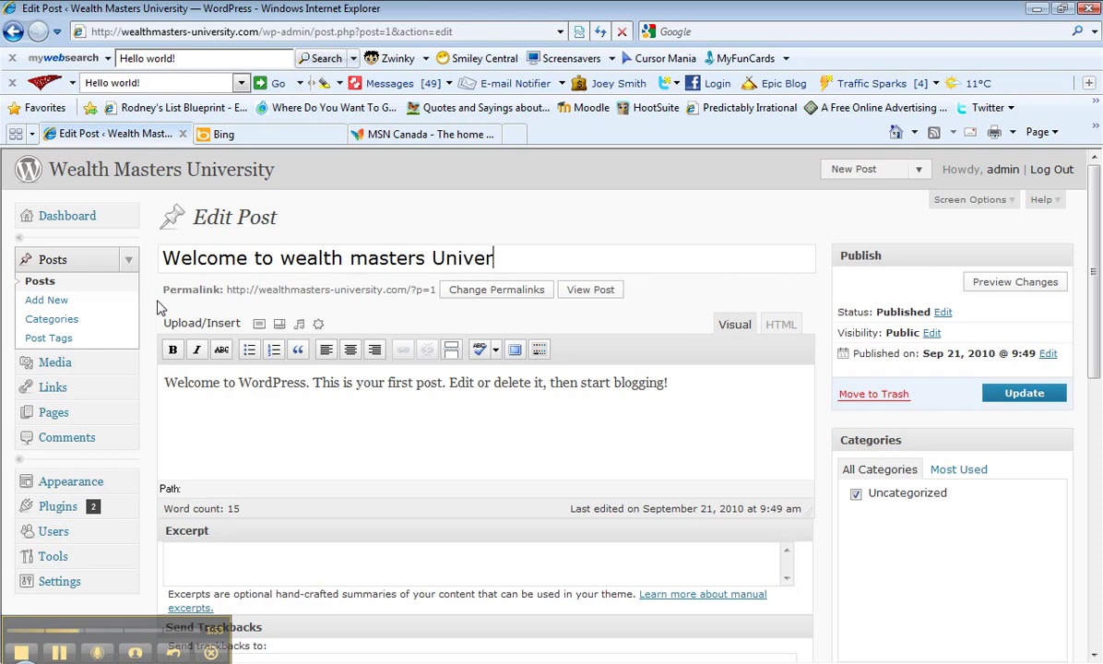
pyautogui.write('sity')
pyautogui.click(368, 258)
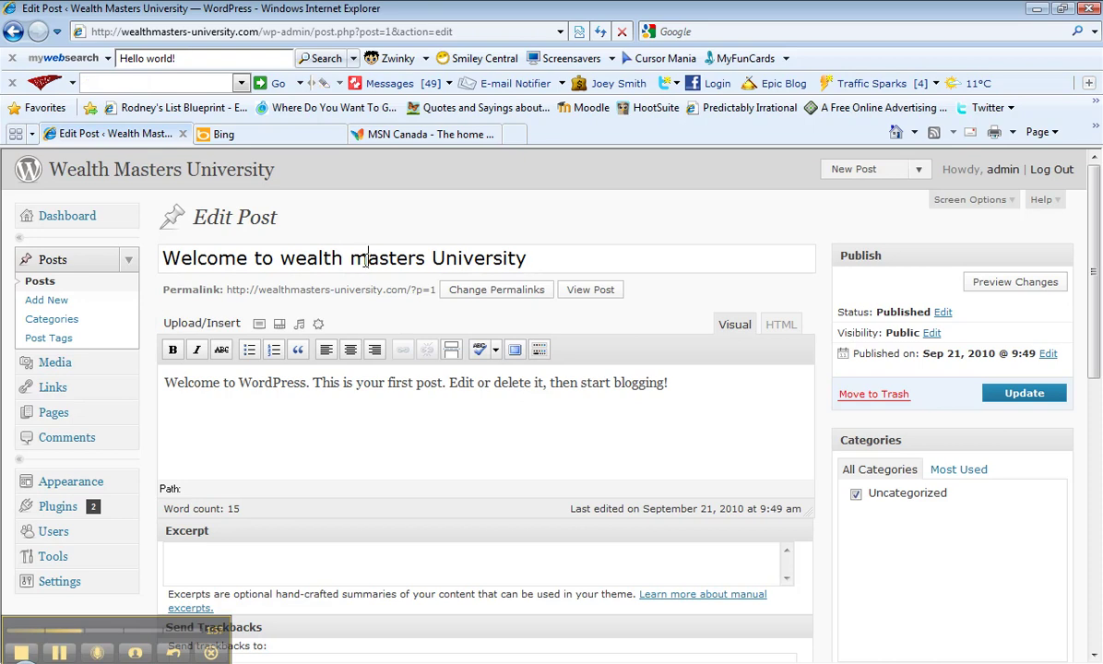
pyautogui.press('BackSpace')
pyautogui.write('M')
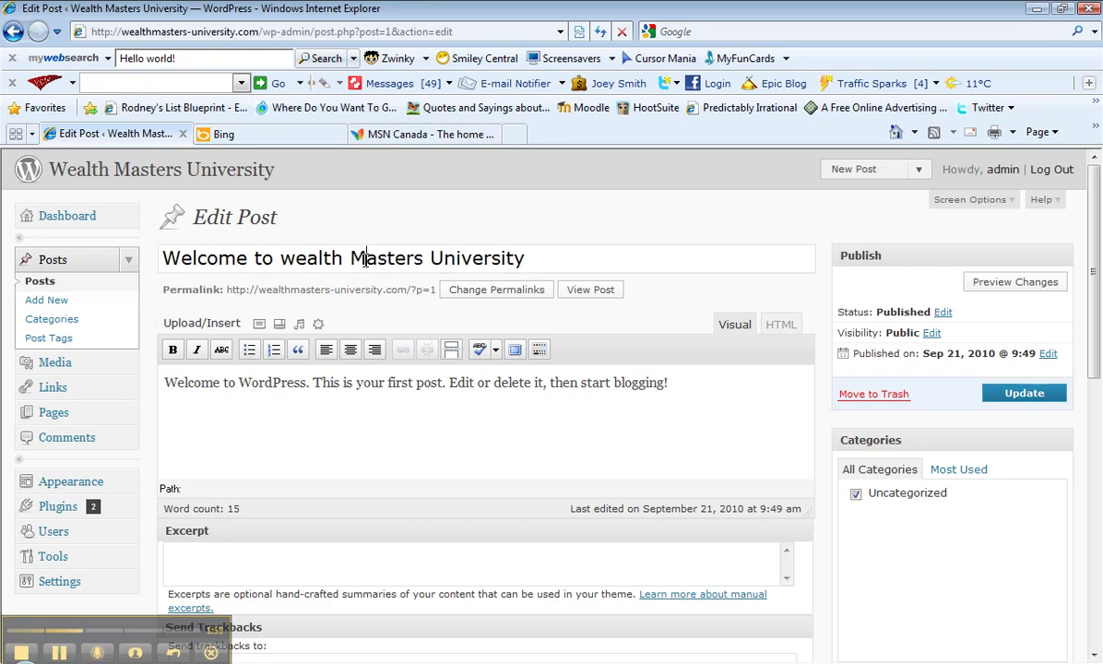
pyautogui.click(289, 258)
pyautogui.press('BackSpace')
pyautogui.write('W')
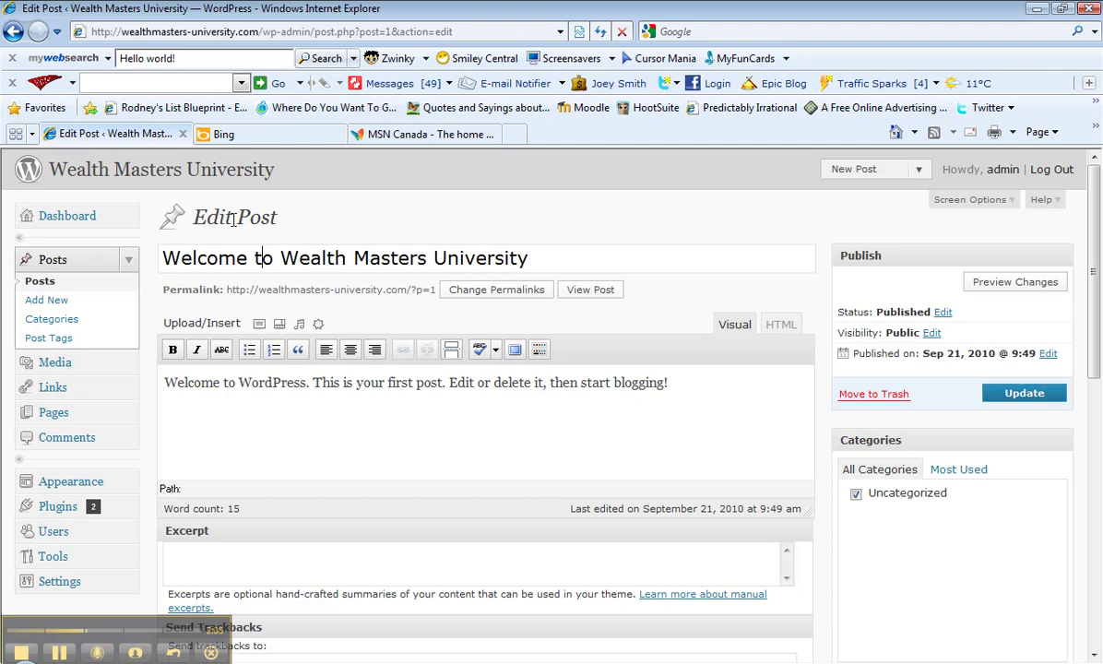
pyautogui.press('BackSpace')
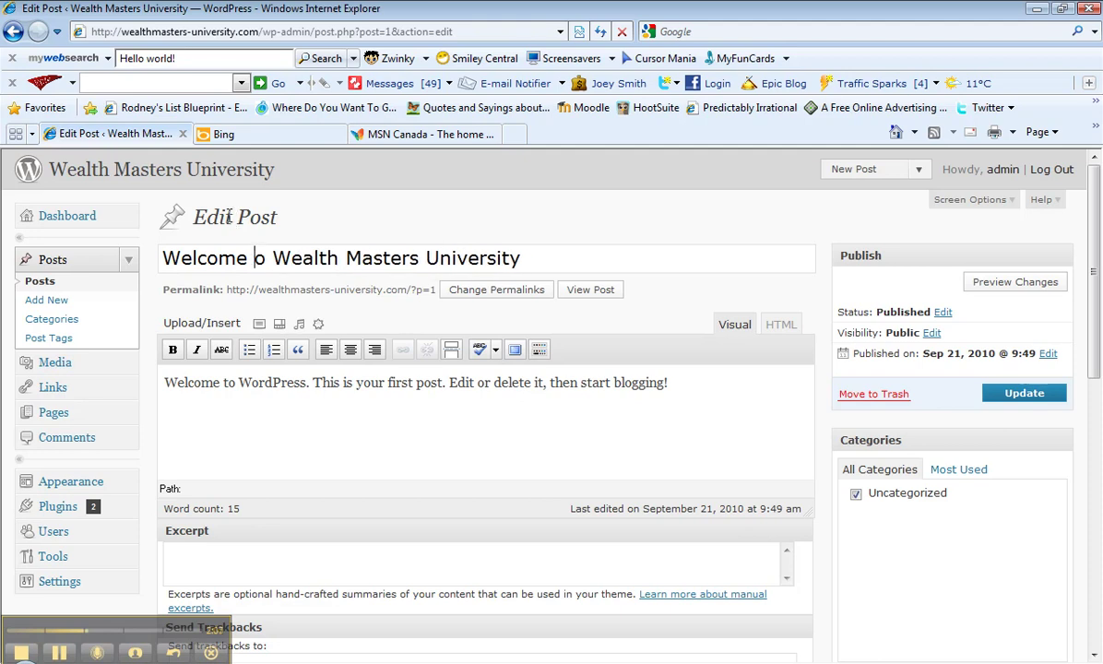
pyautogui.write('T')
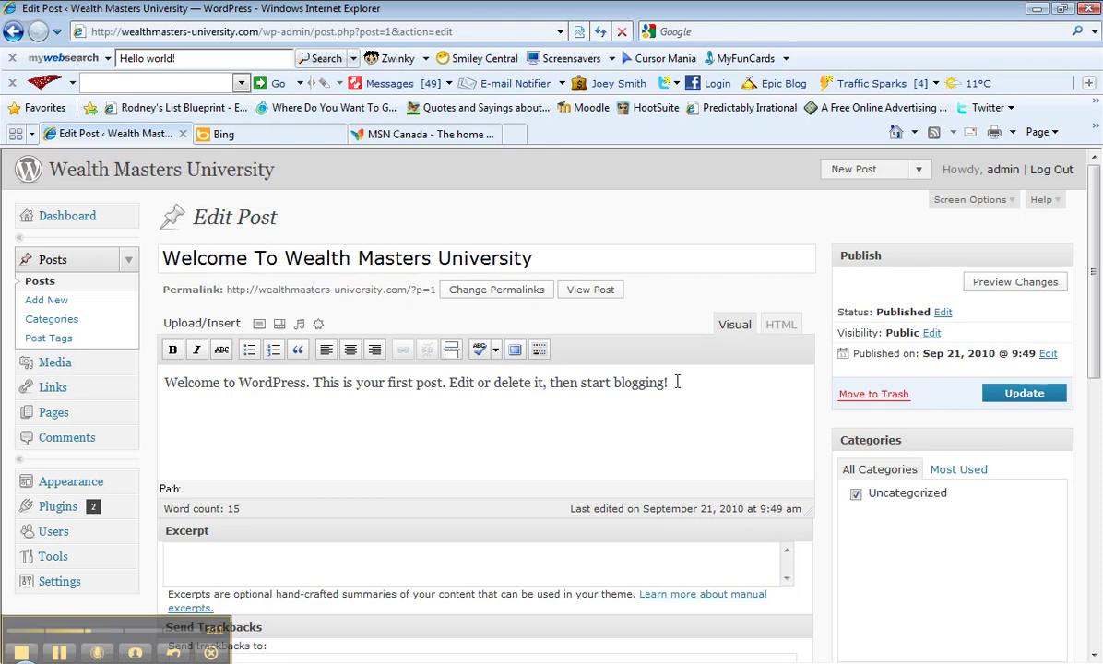
# Step: Replace the sample welcome paragraph with 'First post' and update the post
pyautogui.moveTo(668, 382); pyautogui.dragTo(181, 385)
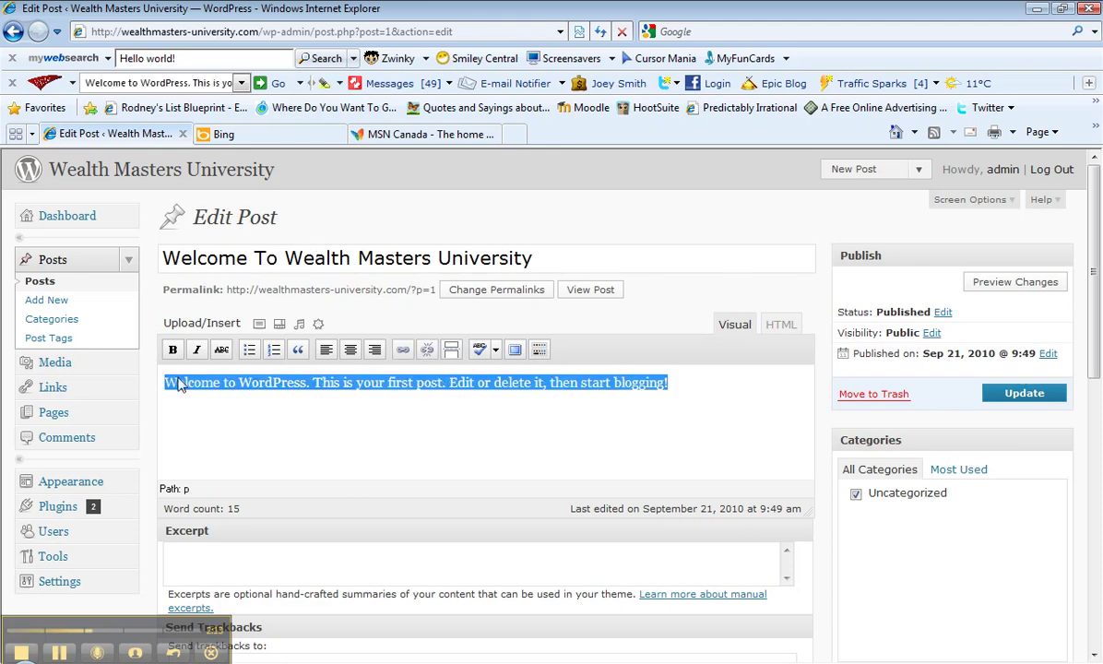
pyautogui.press('Delete')
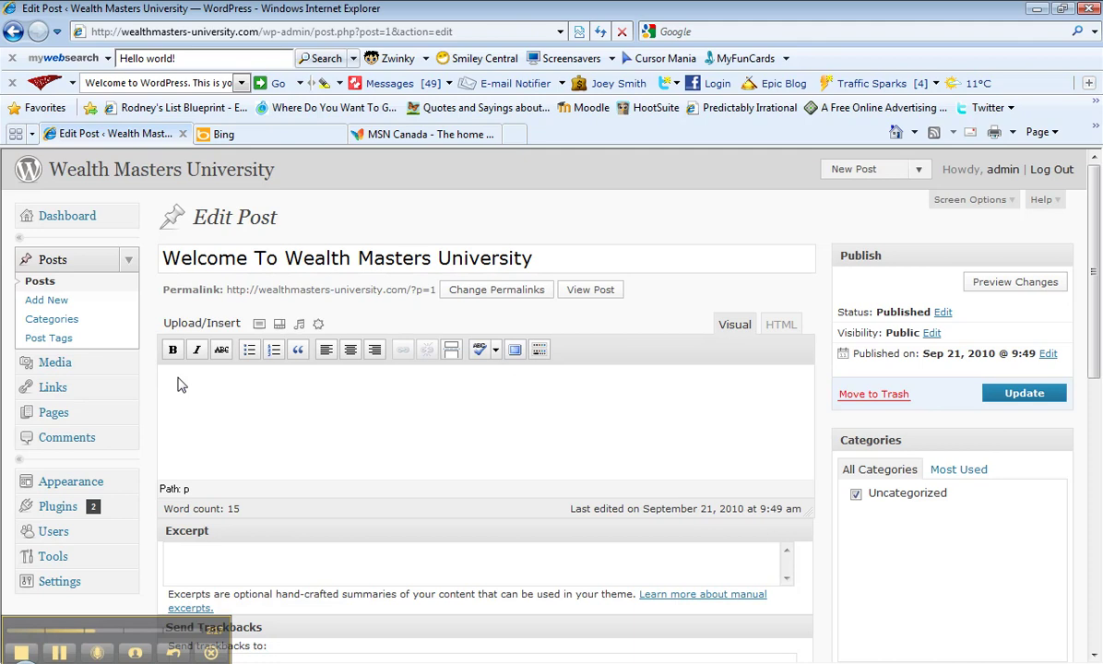
pyautogui.write('First post')
pyautogui.click(1028, 398)
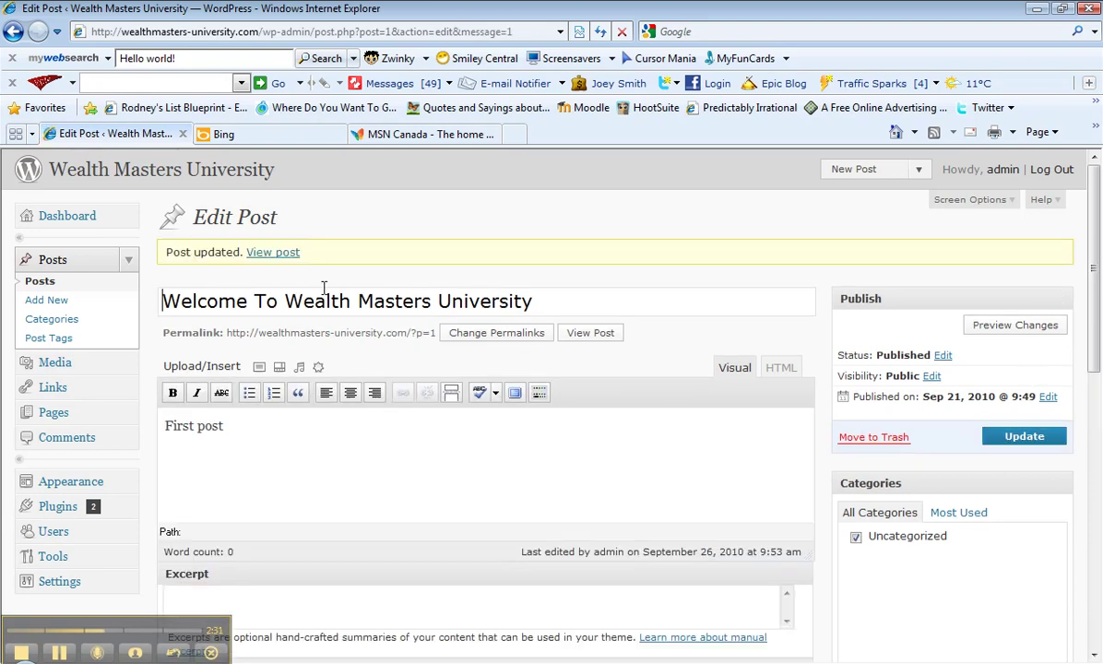
pyautogui.click(268, 253)
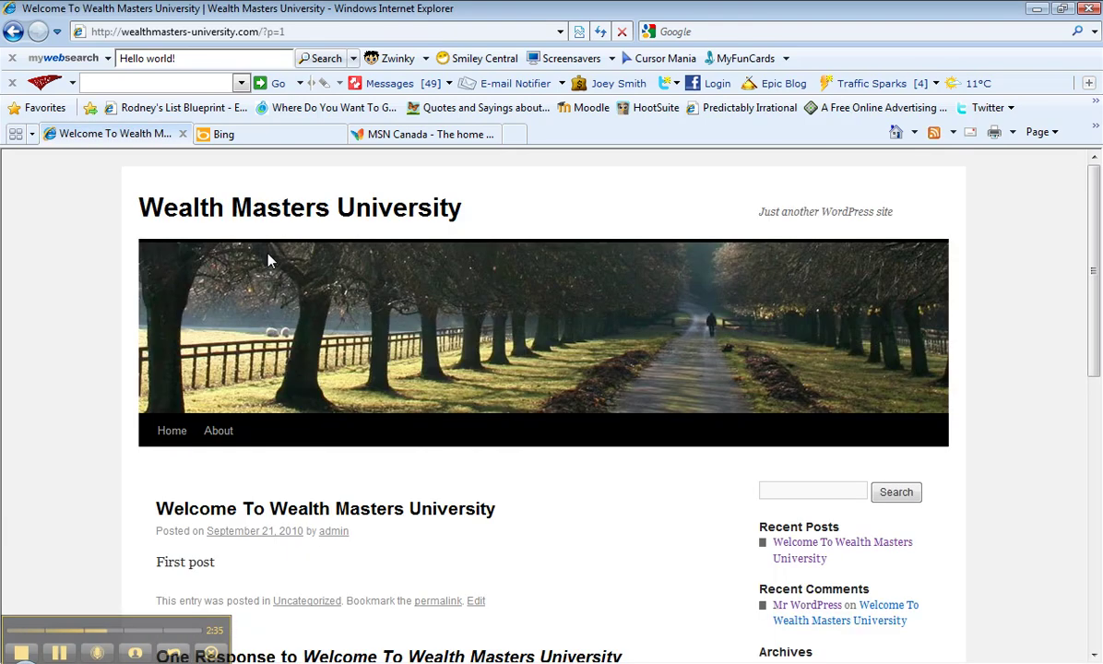
pyautogui.scroll(-1, 81, 481)
pyautogui.scroll(-2, 81, 482)
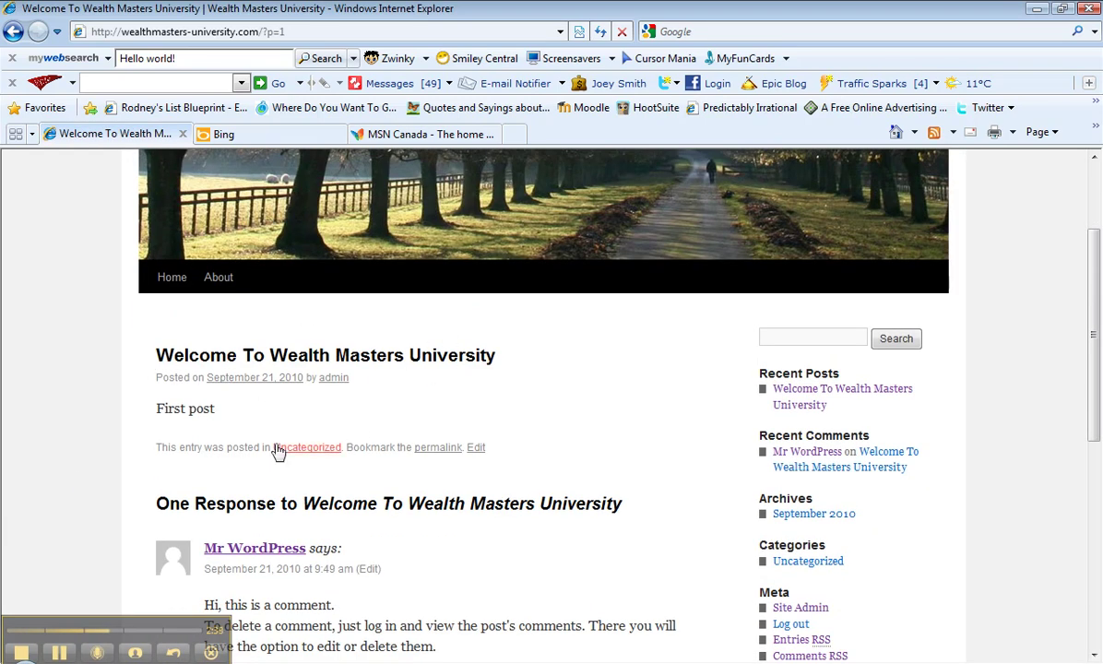
pyautogui.scroll(-2, 615, 495)
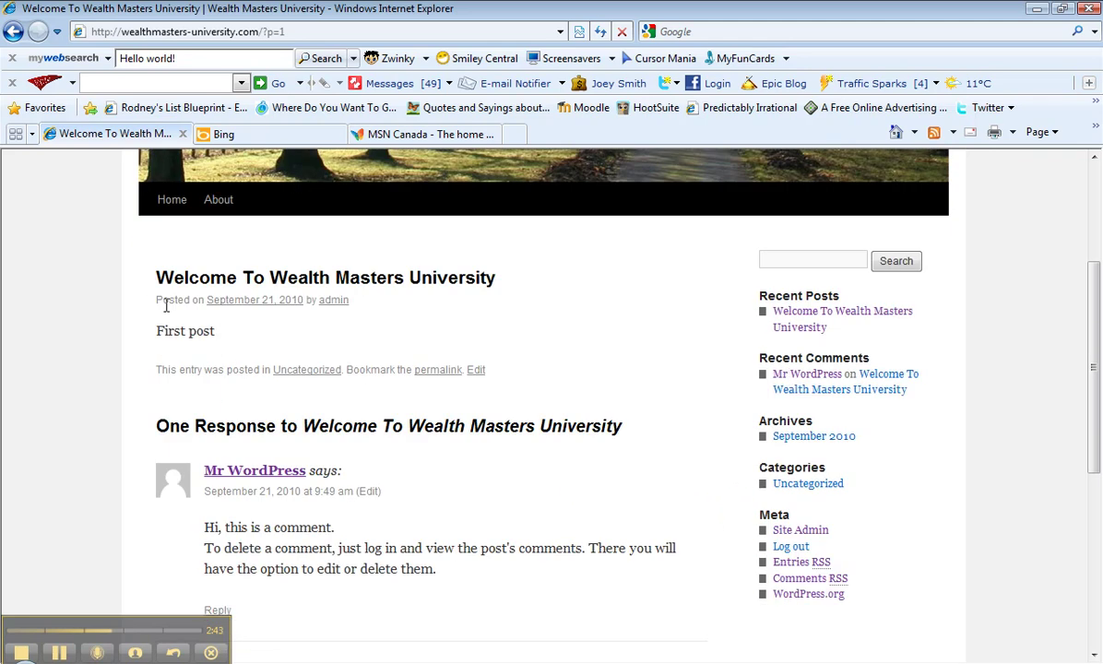
pyautogui.click(474, 369)
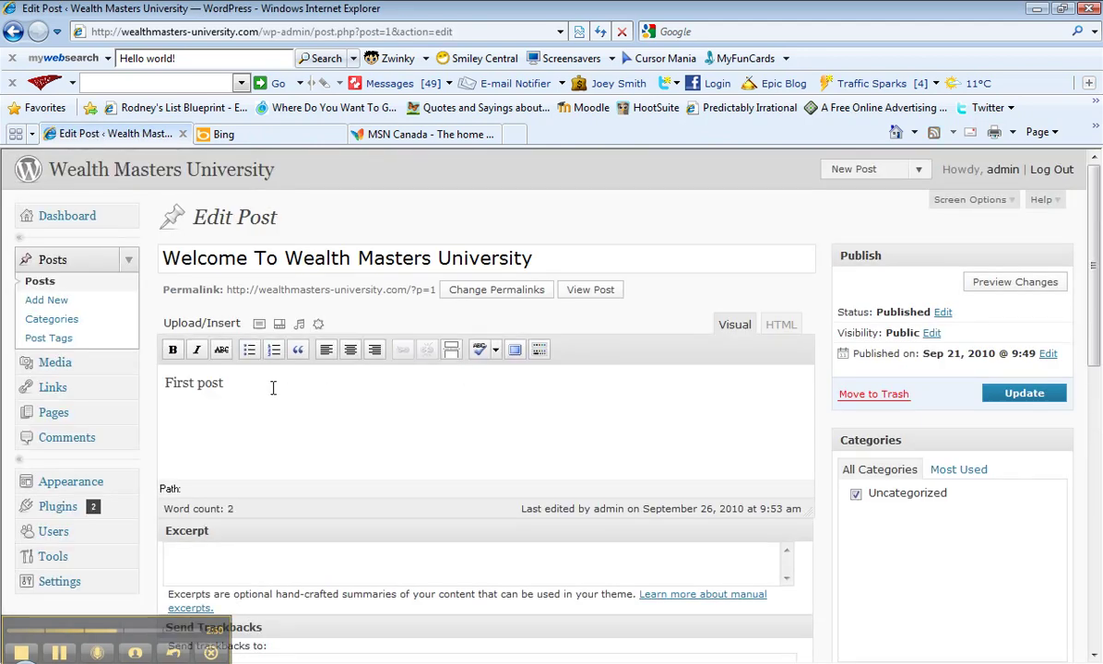
pyautogui.click(279, 324)
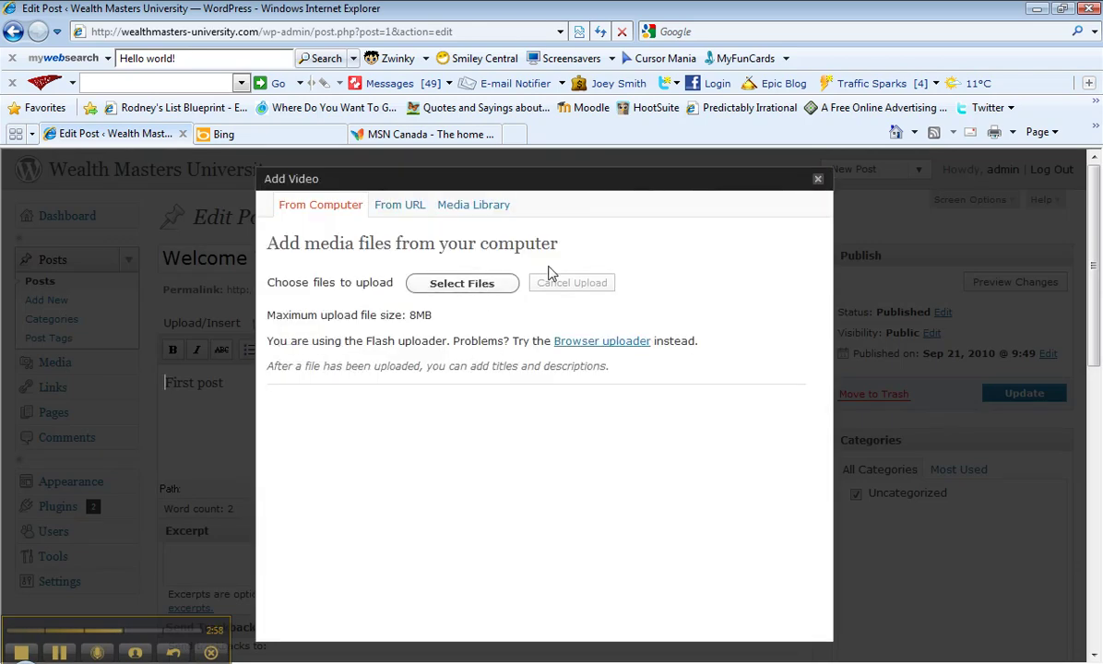
pyautogui.click(819, 180)
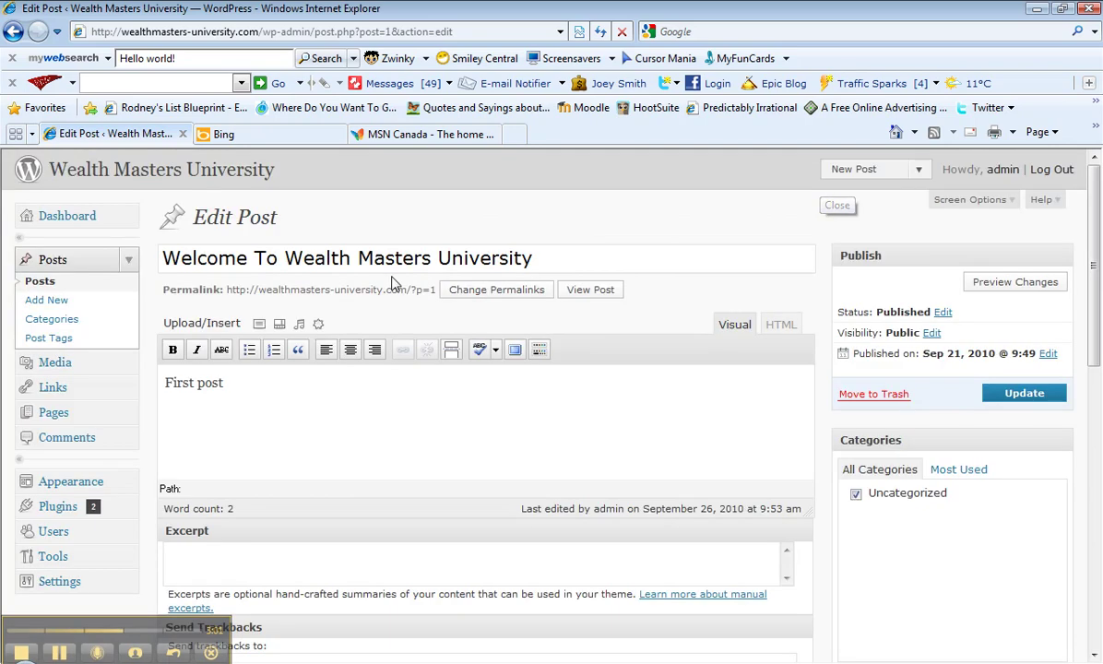
# Step: Upload untitled.bmp from Administrator > Pictures through the Add an Image dialog
pyautogui.click(260, 327)
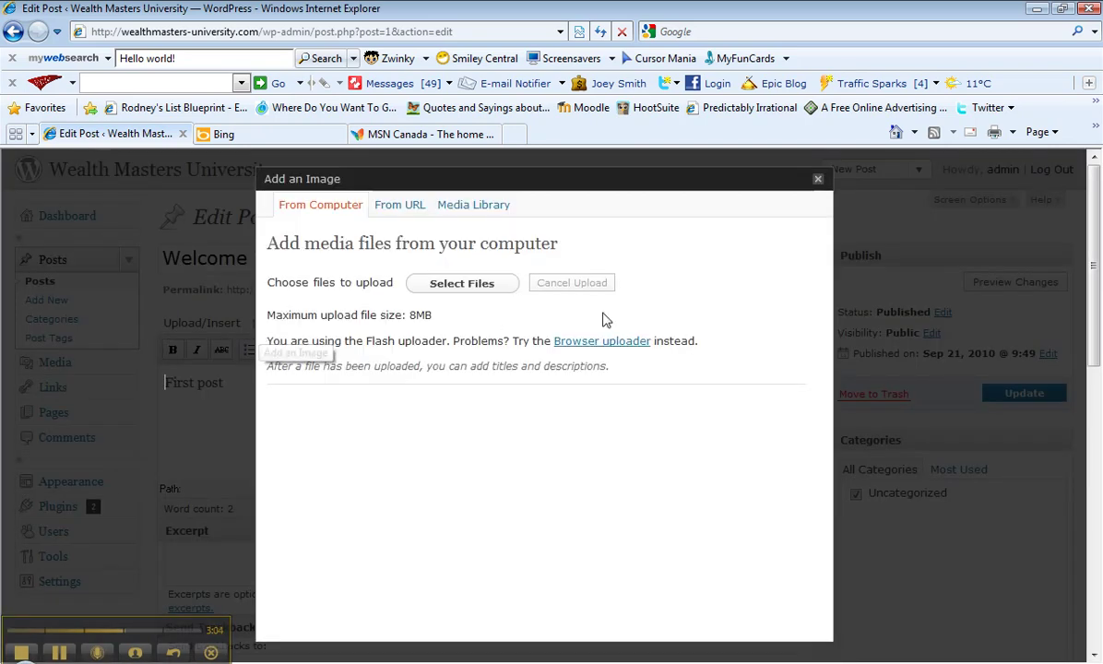
pyautogui.click(492, 286)
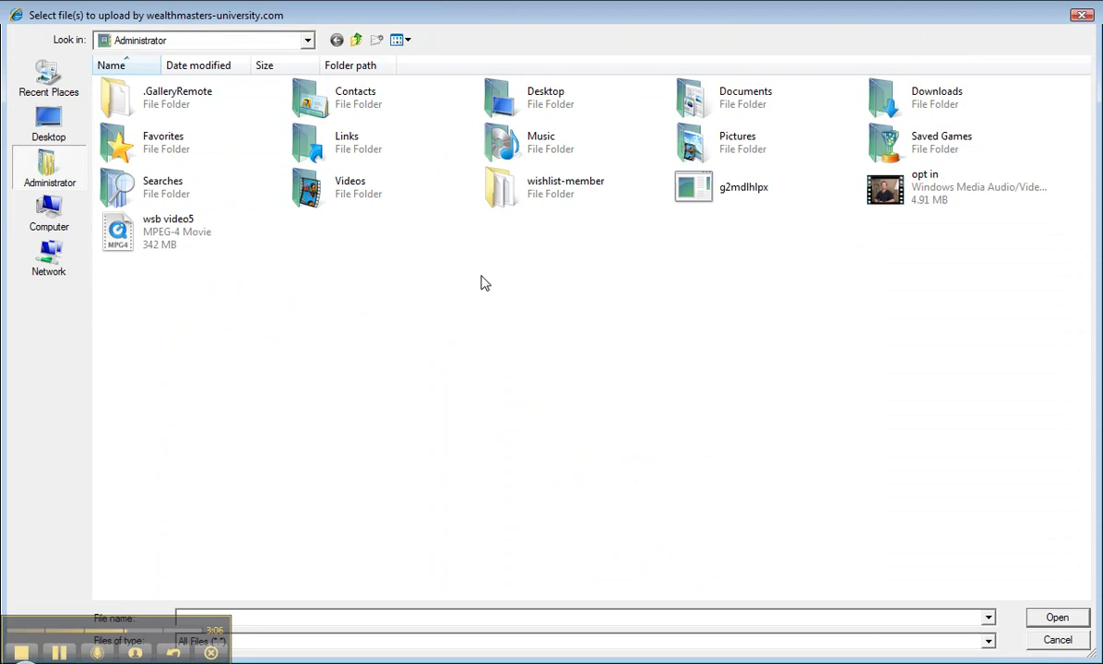
pyautogui.click(39, 121)
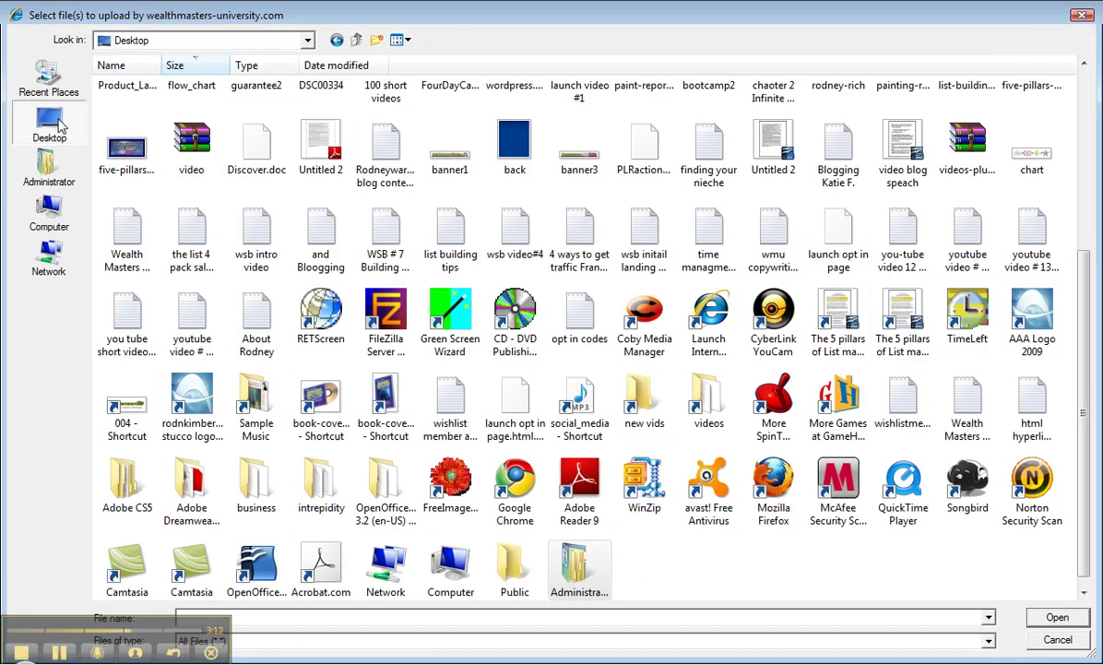
pyautogui.click(47, 166)
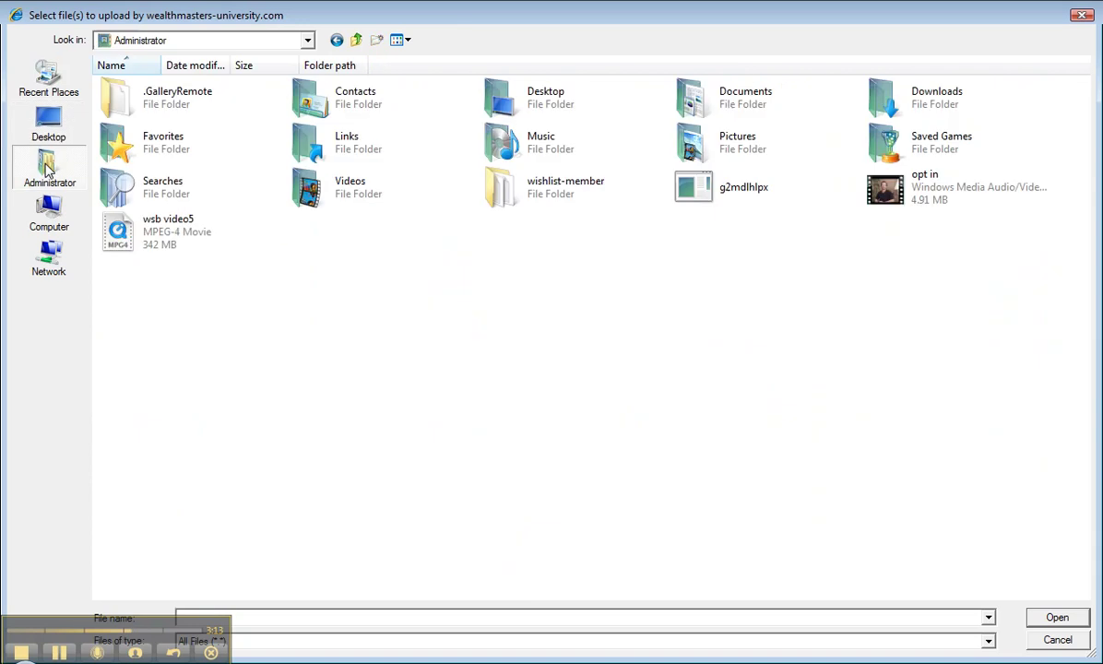
pyautogui.click(752, 154)
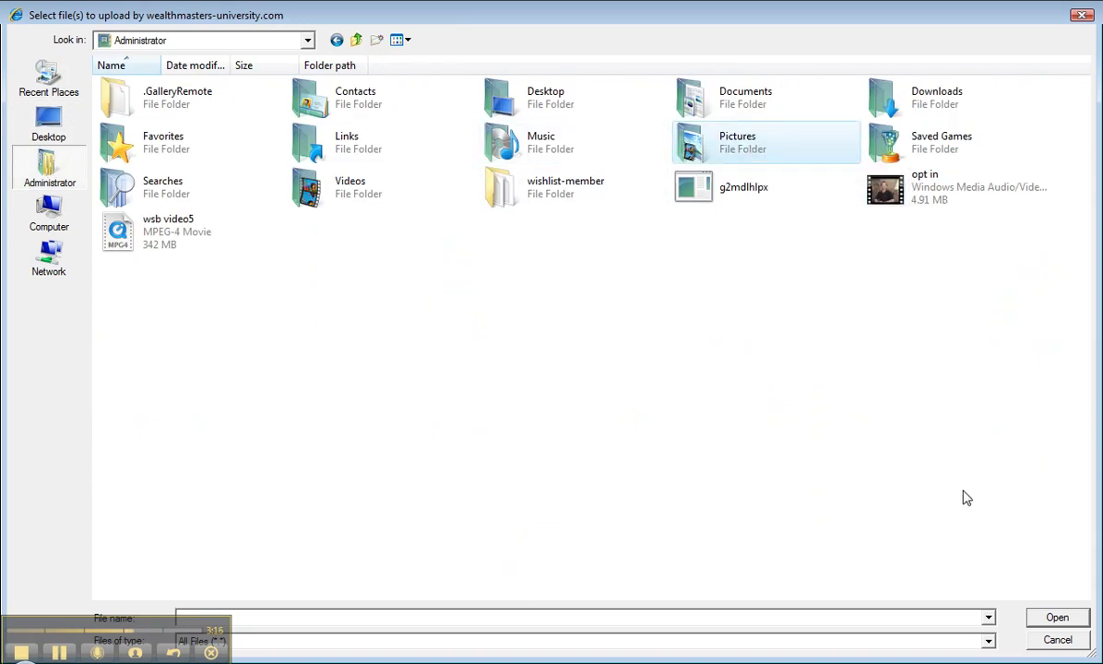
pyautogui.press('Return')
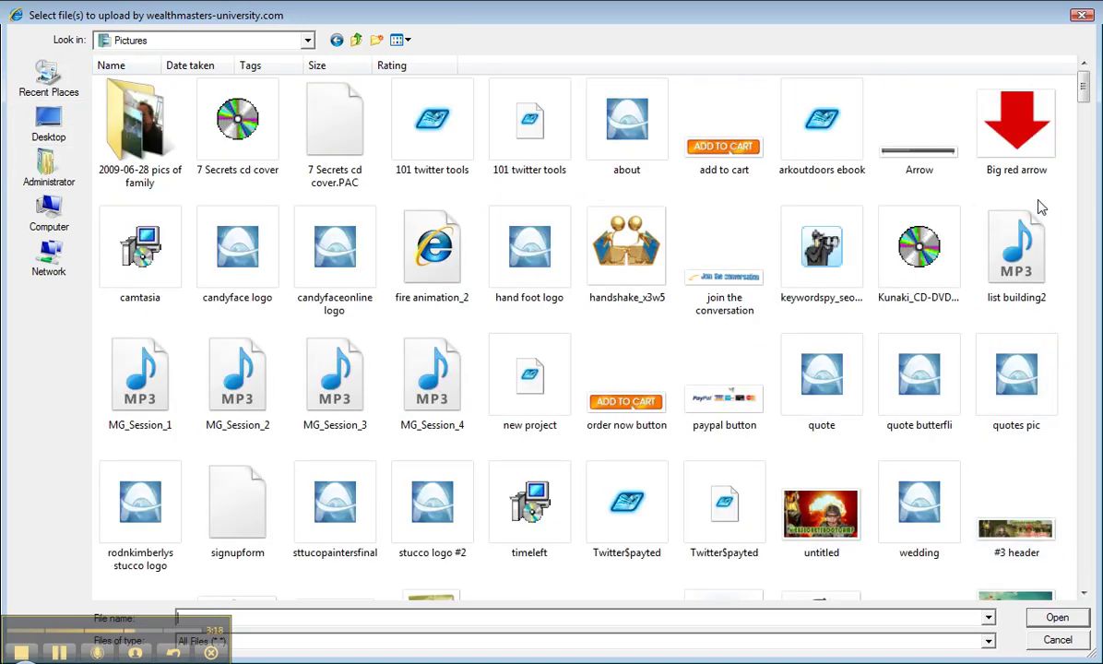
pyautogui.click(816, 489)
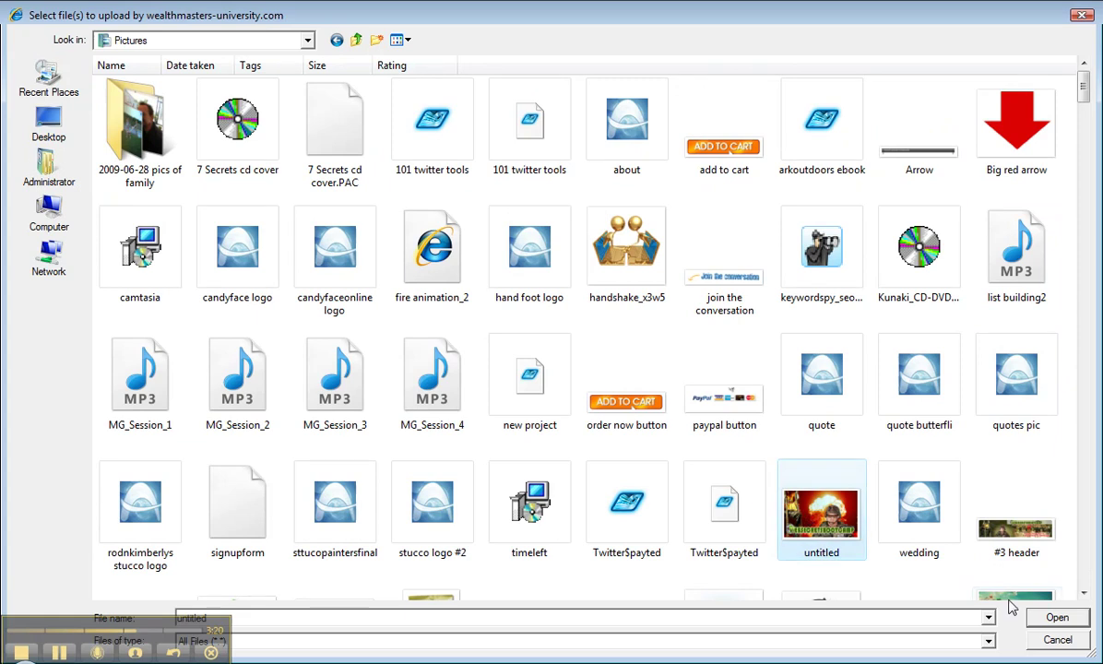
pyautogui.click(1058, 622)
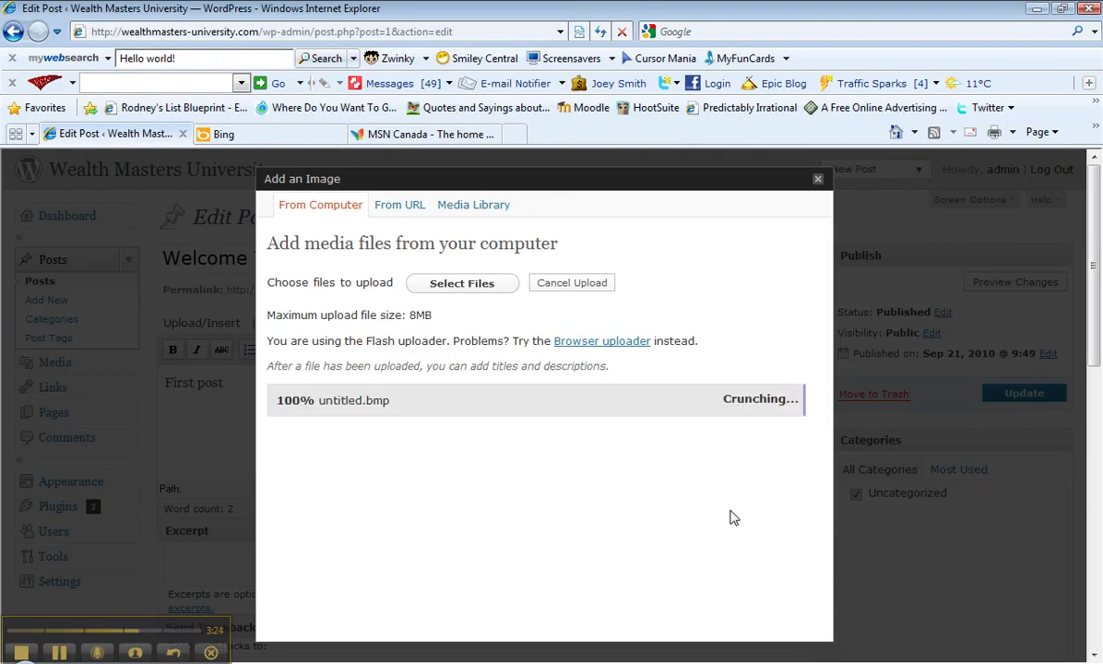
# Step: Insert the uploaded image into the post with Center alignment
pyautogui.scroll(-5, 699, 504)
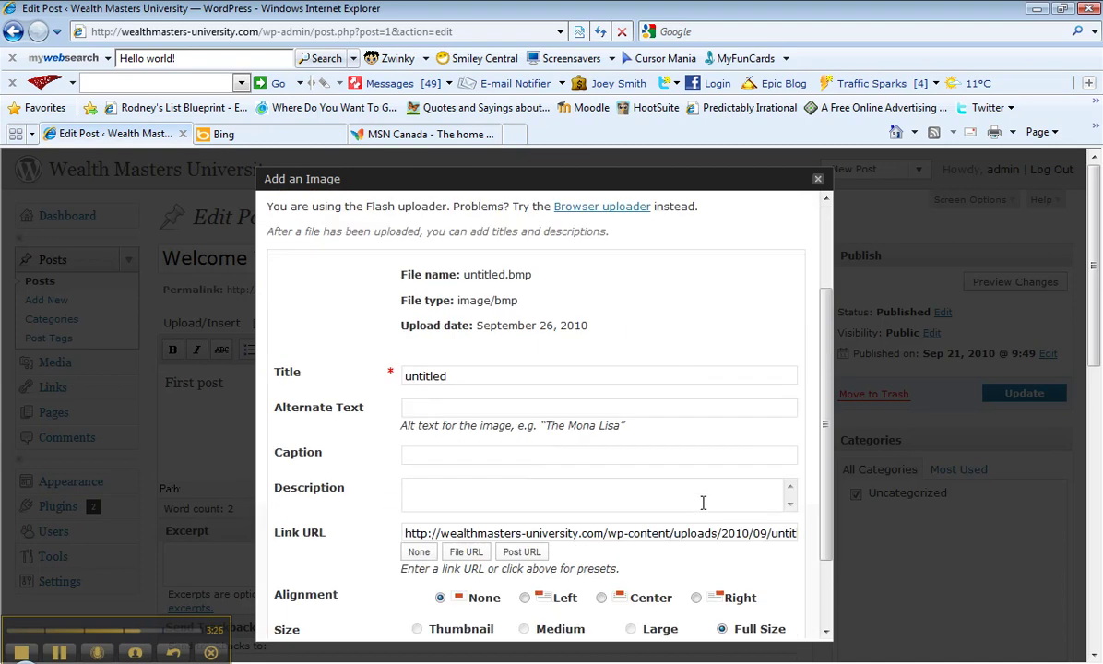
pyautogui.scroll(-1, 440, 439)
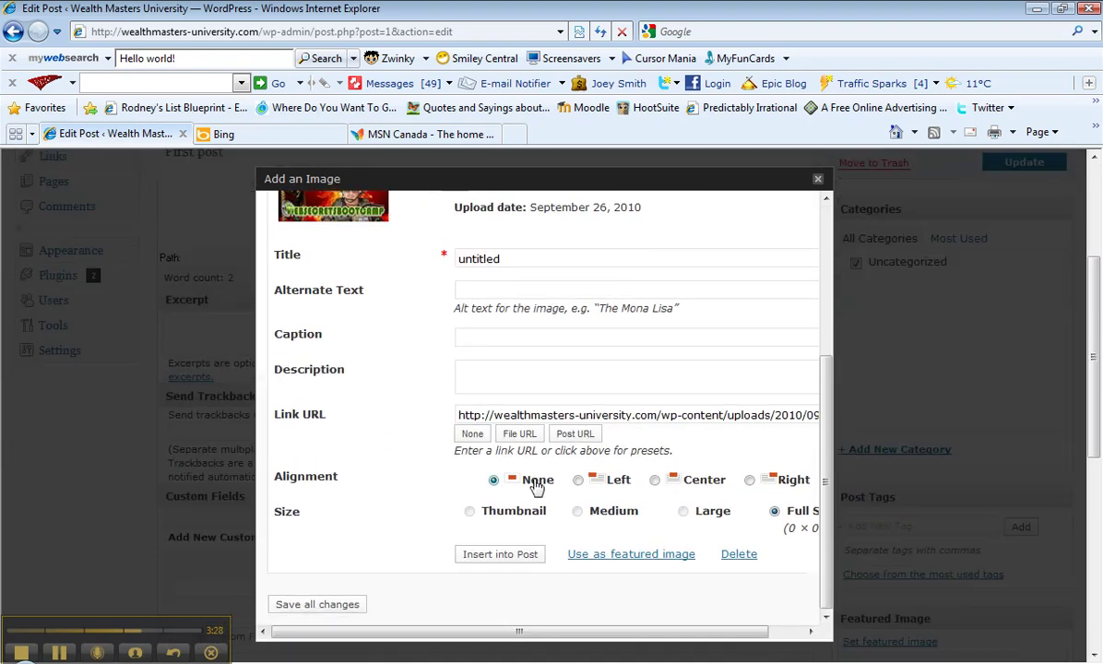
pyautogui.click(655, 480)
pyautogui.click(501, 554)
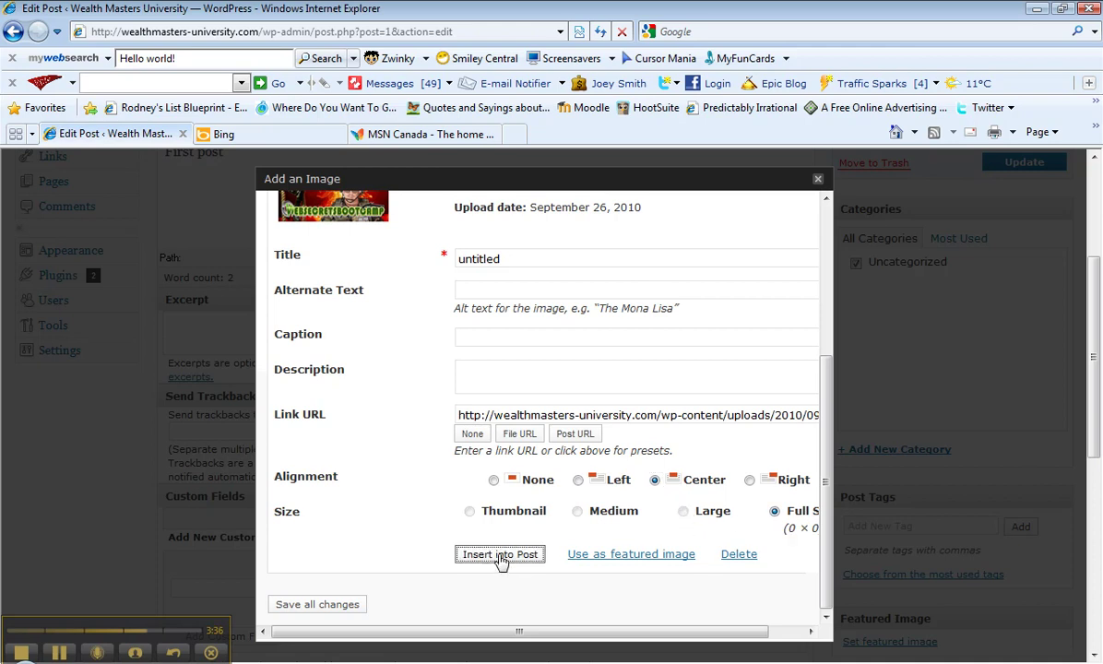
# Step: Update the post and open the live Welcome To Wealth Masters University page
pyautogui.scroll(3, 603, 415)
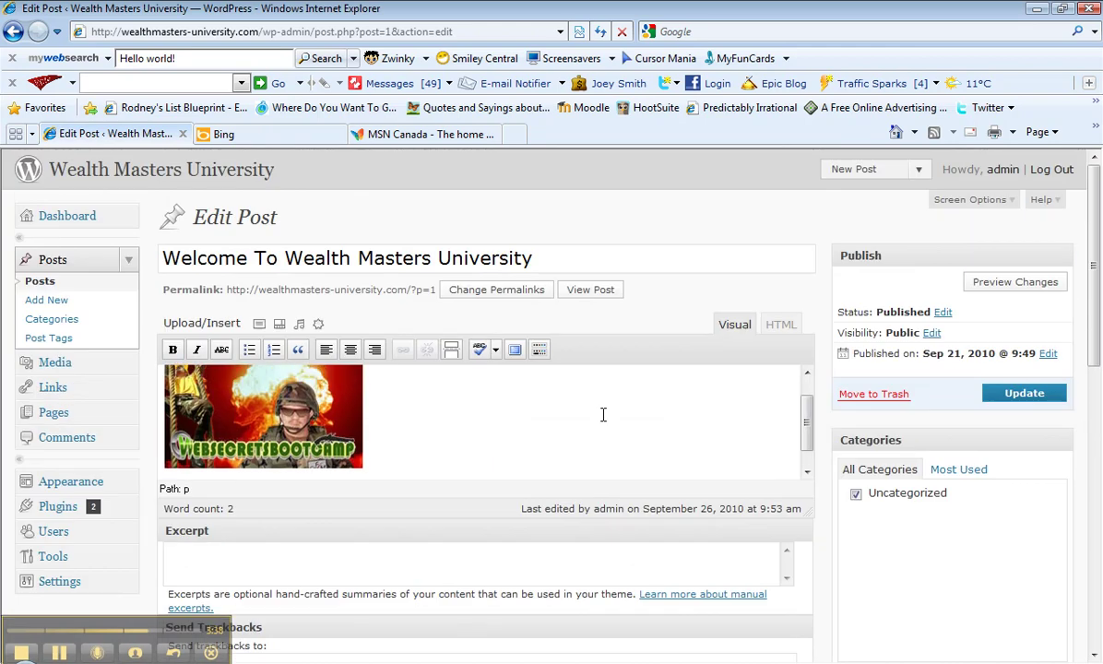
pyautogui.click(998, 398)
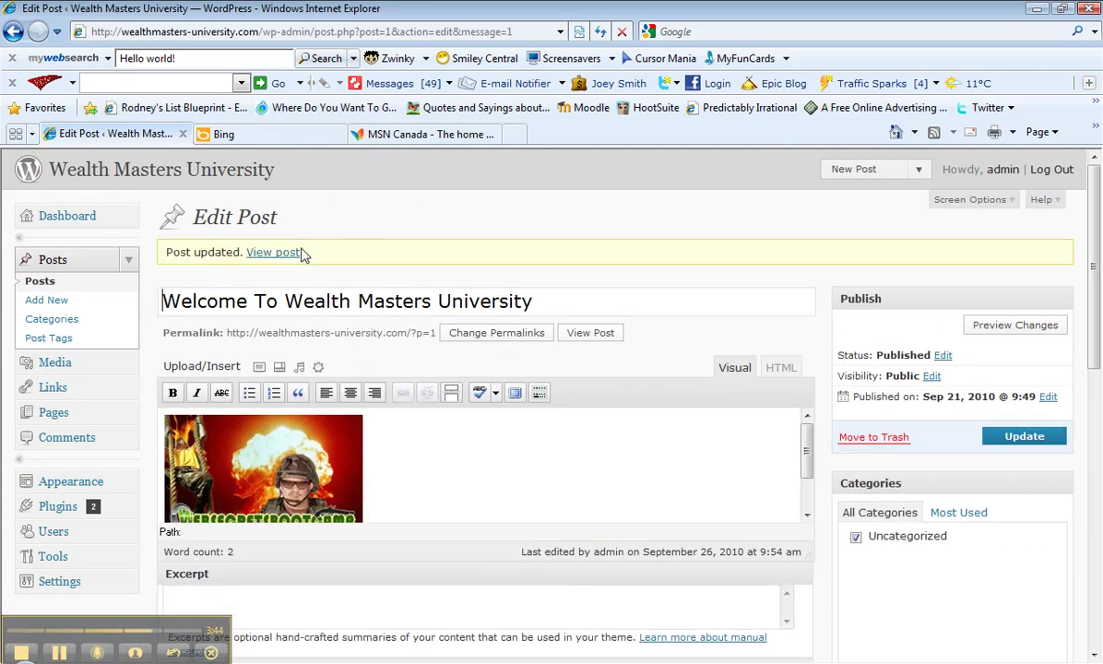
pyautogui.click(273, 254)
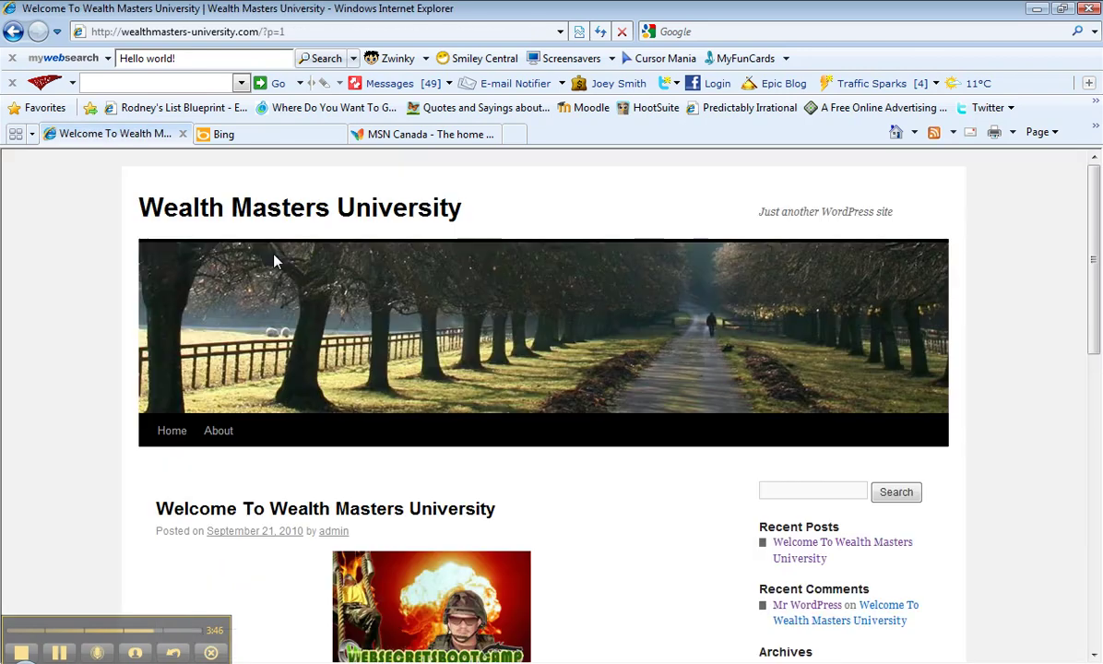
pyautogui.scroll(-3, 86, 405)
pyautogui.scroll(3, 88, 404)
pyautogui.scroll(-2, 241, 526)
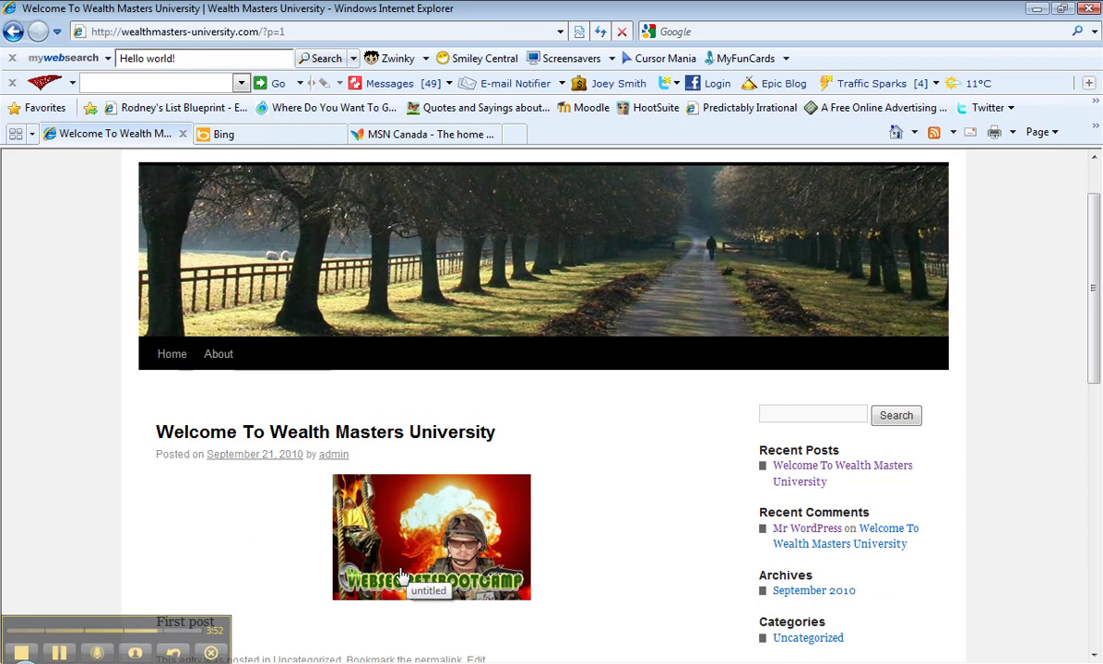
pyautogui.scroll(-3, 391, 590)
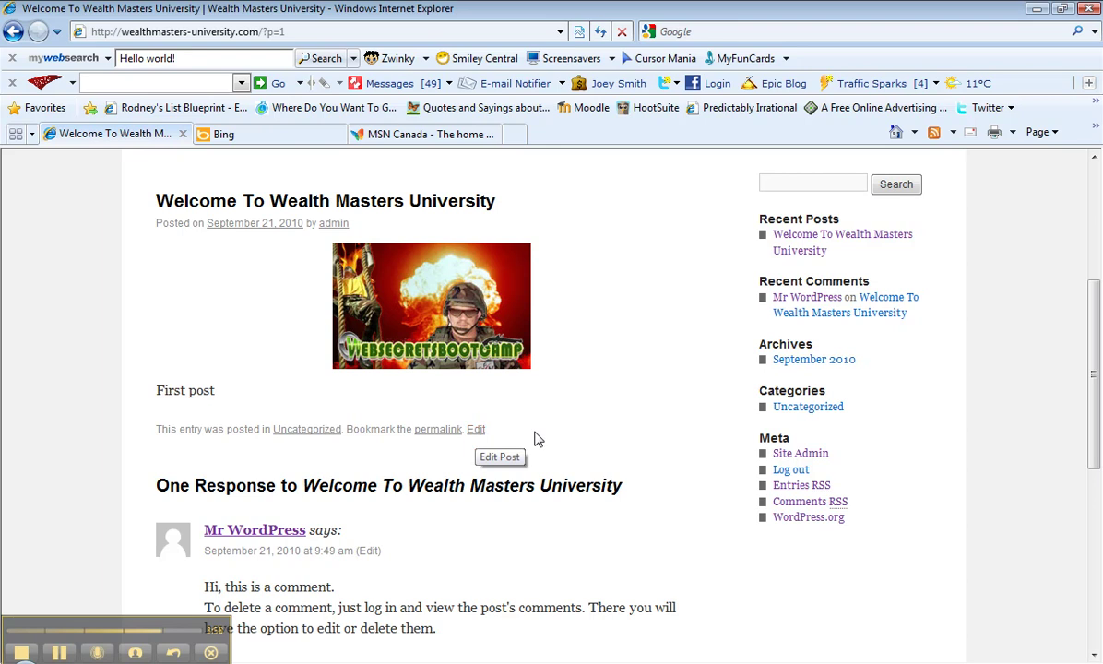
pyautogui.scroll(2, 636, 396)
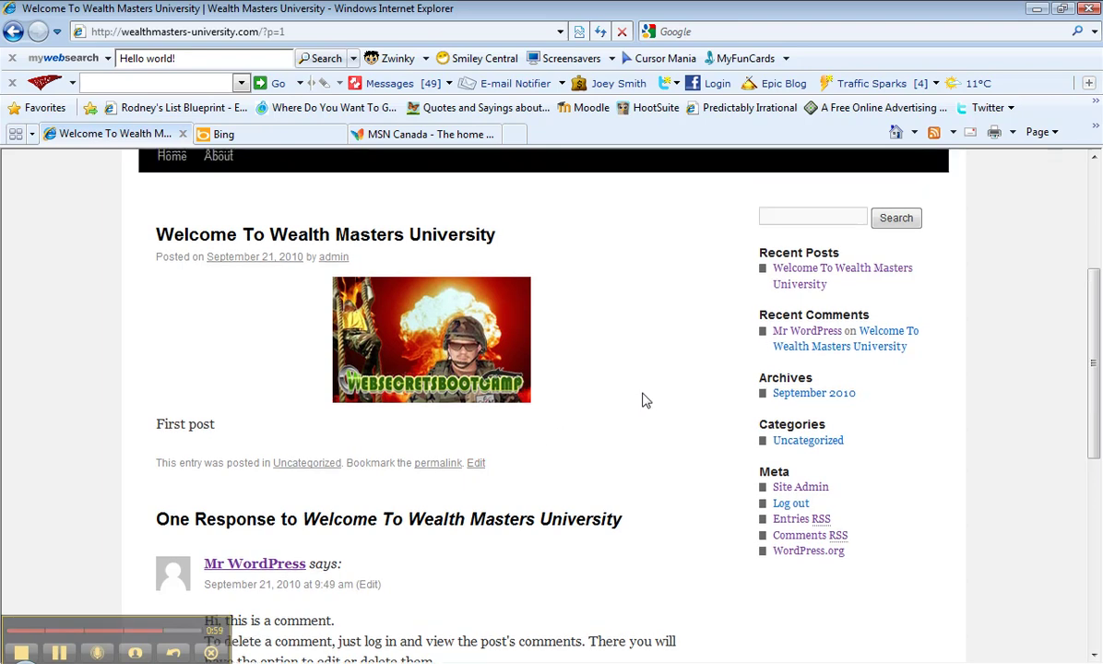
pyautogui.scroll(2, 636, 397)
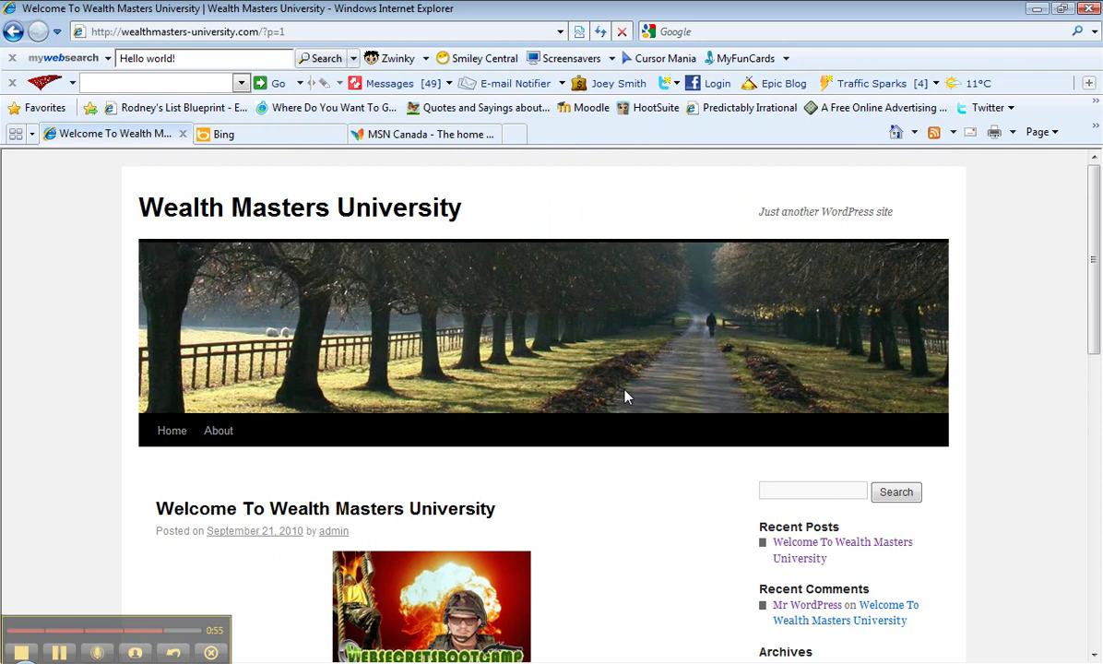
pyautogui.scroll(-3, 433, 498)
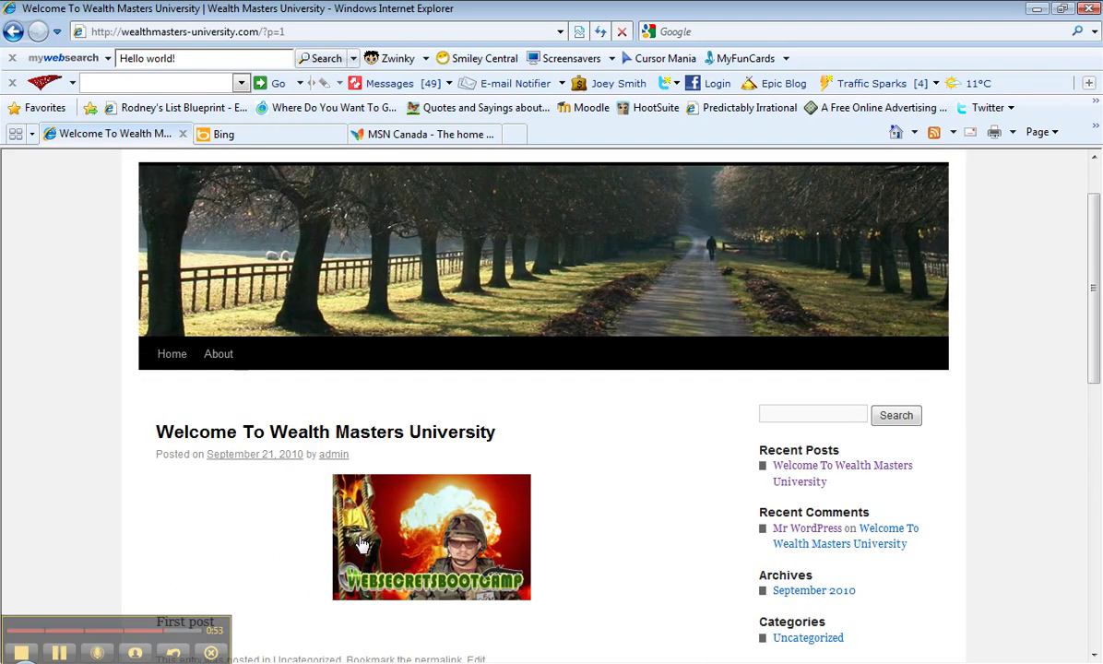
pyautogui.click(475, 506)
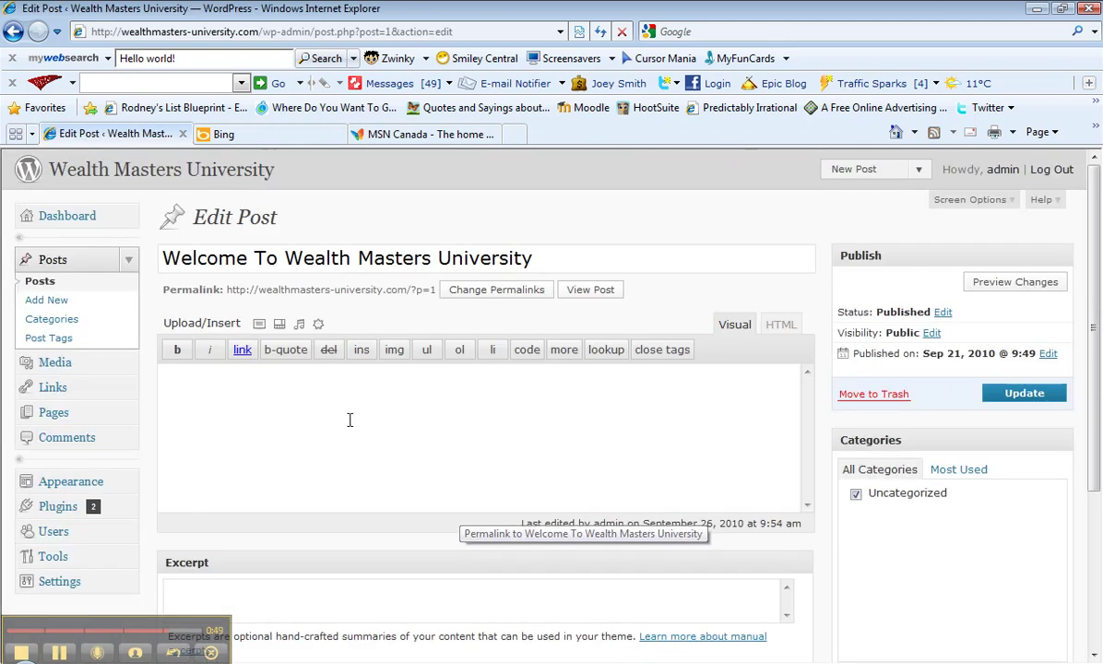
# Step: Go to Appearance > Header and start browsing for a new header image
pyautogui.scroll(-1, 111, 396)
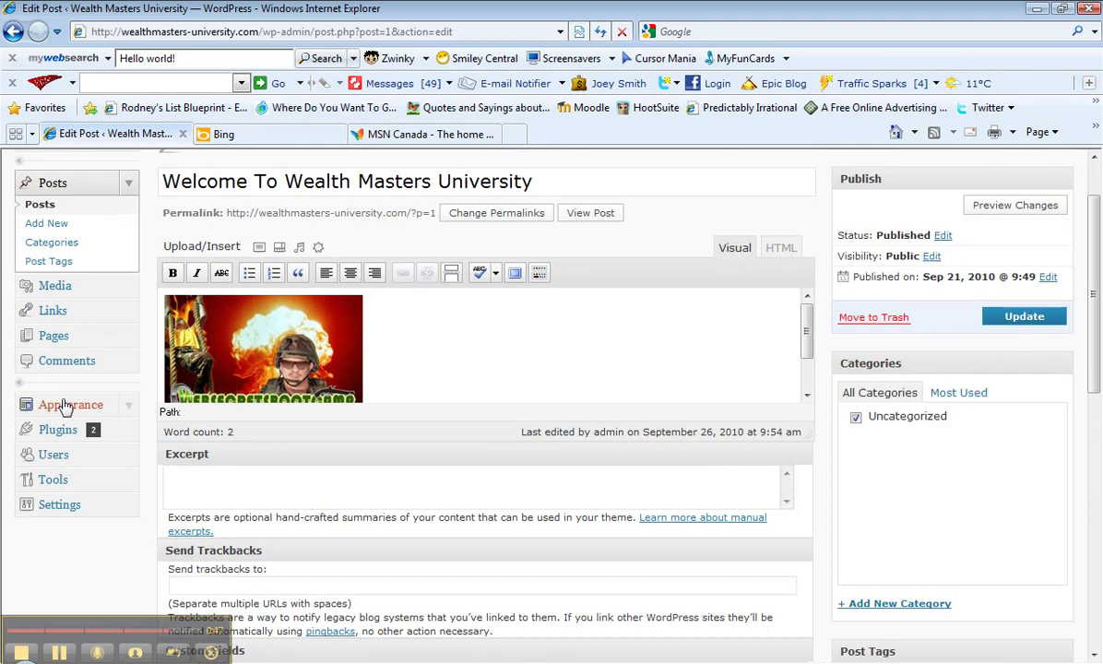
pyautogui.click(66, 413)
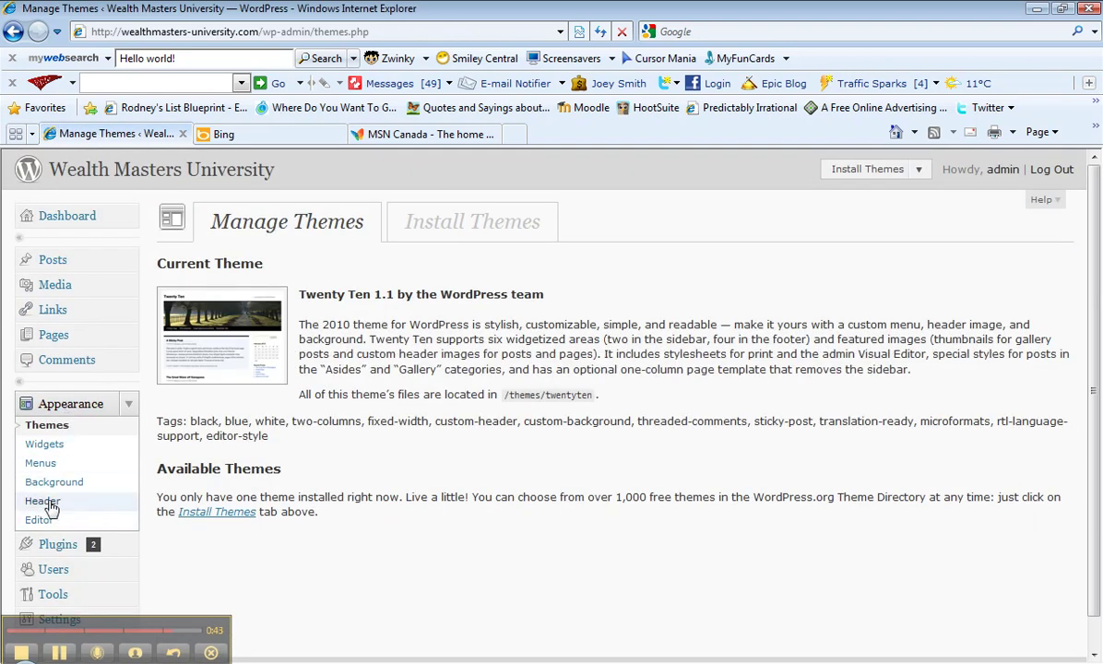
pyautogui.click(42, 506)
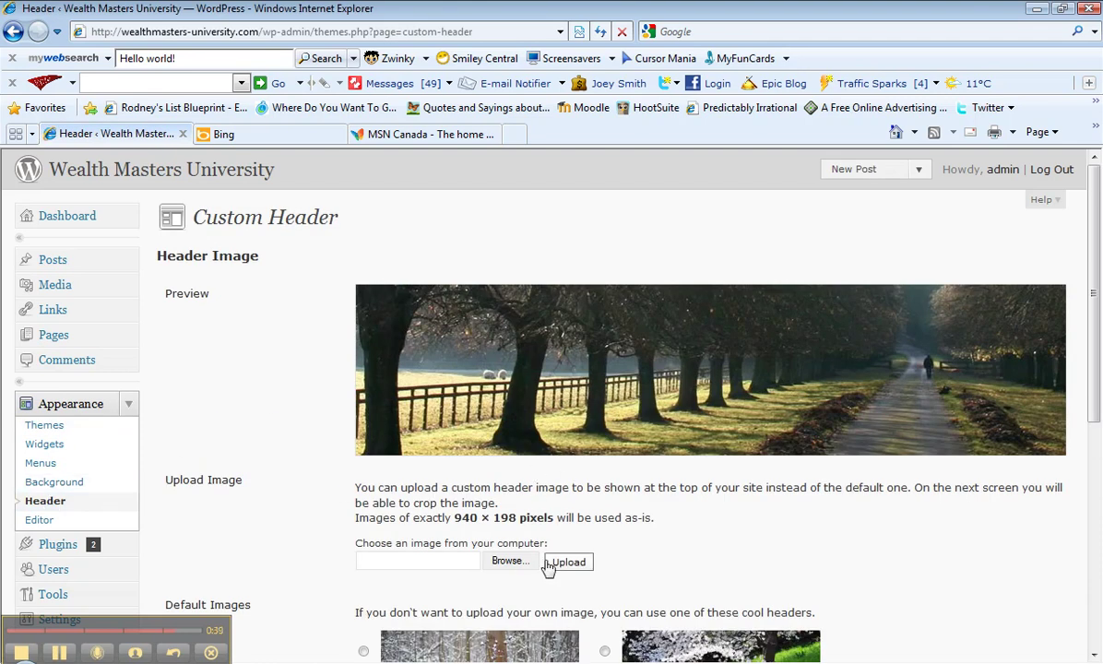
pyautogui.click(511, 562)
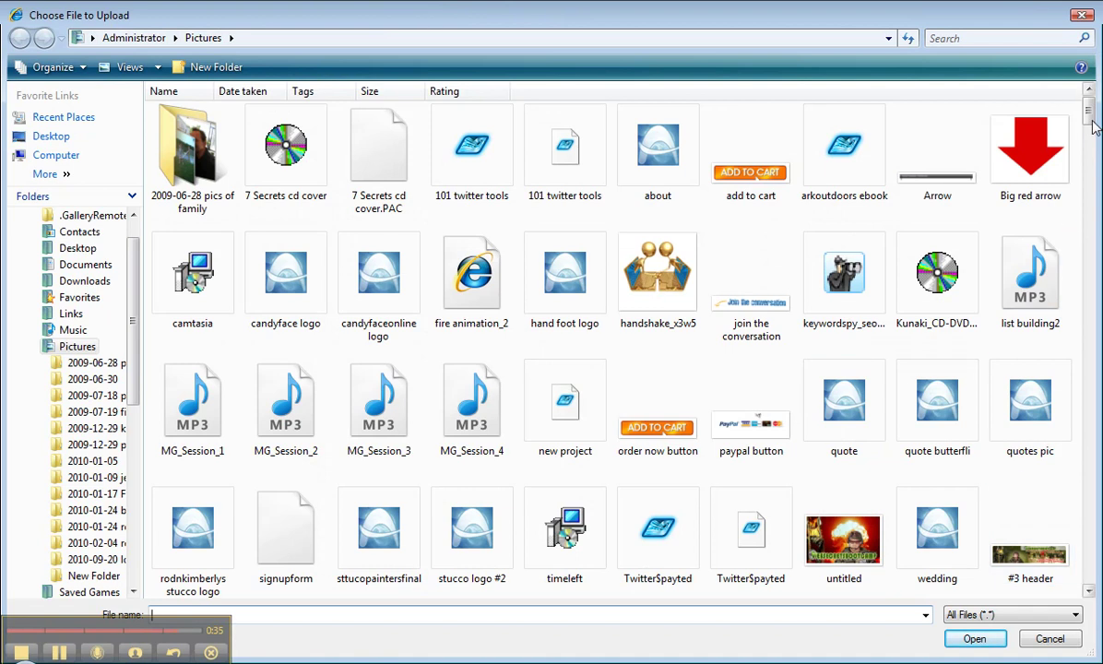
# Step: Select header-wordpress-blog from the Pictures folder and upload it as the header
pyautogui.moveTo(1088, 111); pyautogui.dragTo(1075, 266)
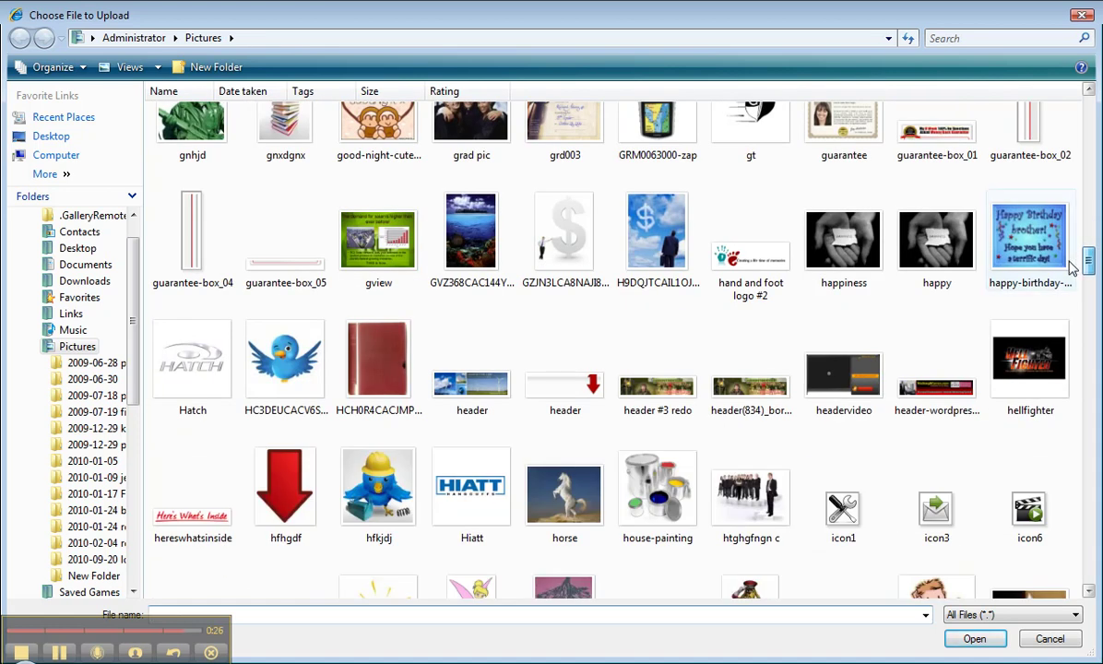
pyautogui.click(941, 397)
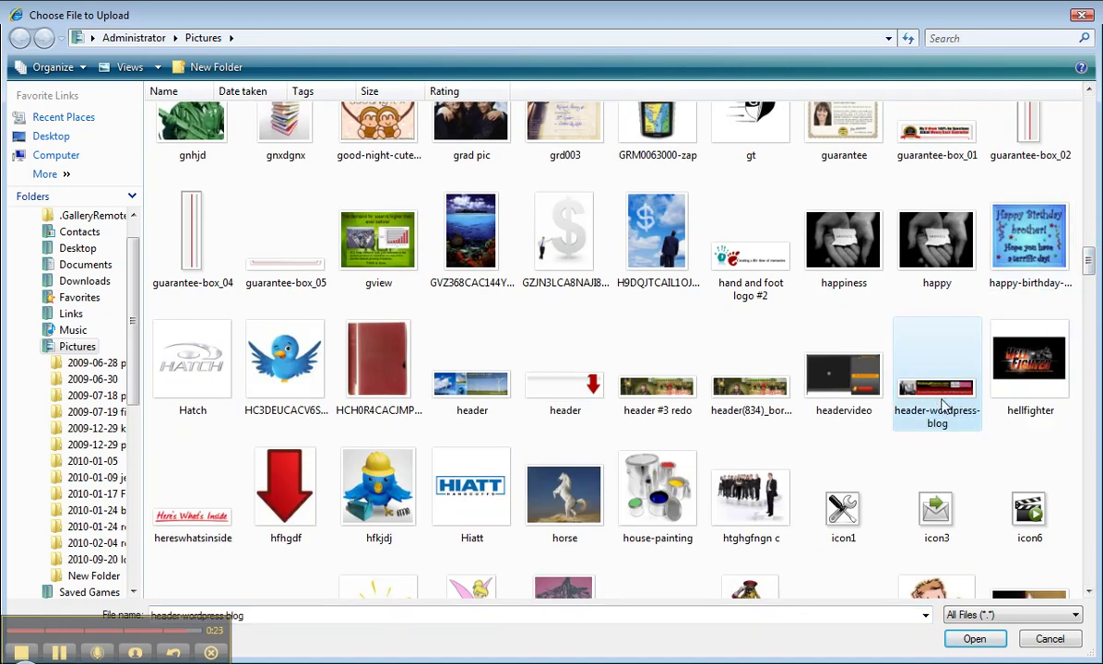
pyautogui.click(977, 639)
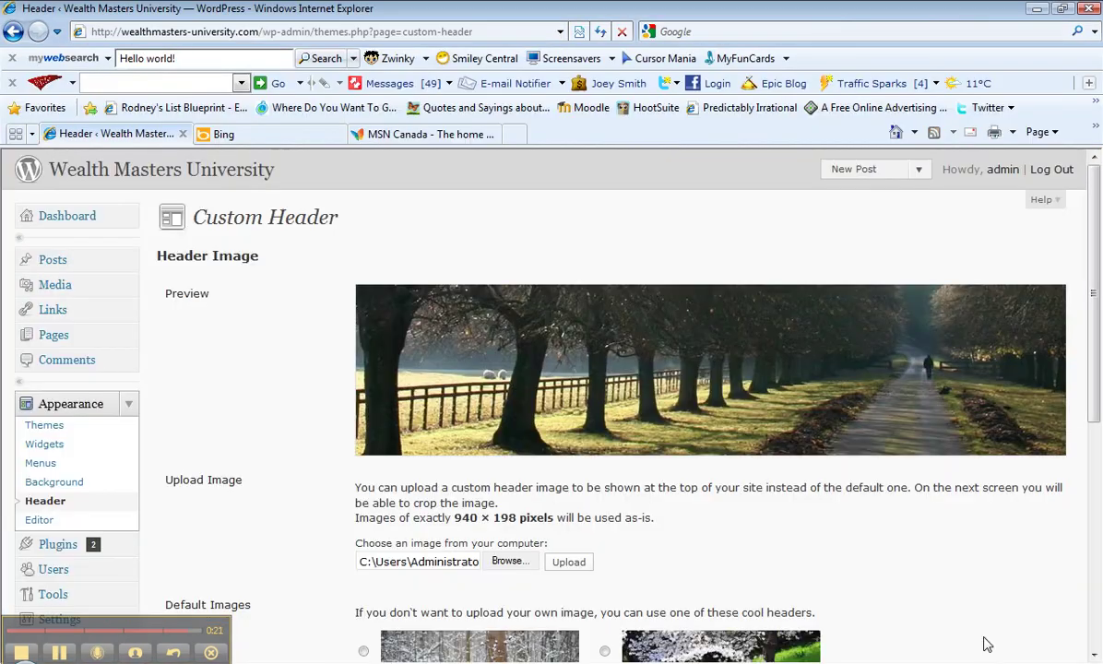
pyautogui.click(570, 565)
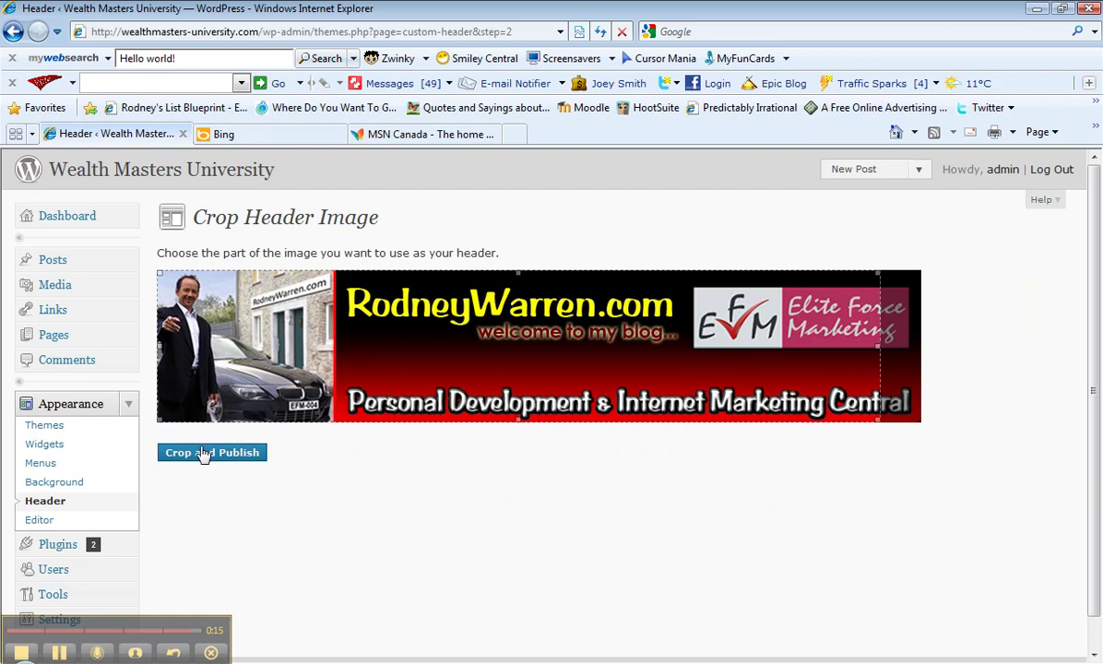
# Step: Crop and publish the red-and-black banner as the header, then view the live site
pyautogui.click(205, 459)
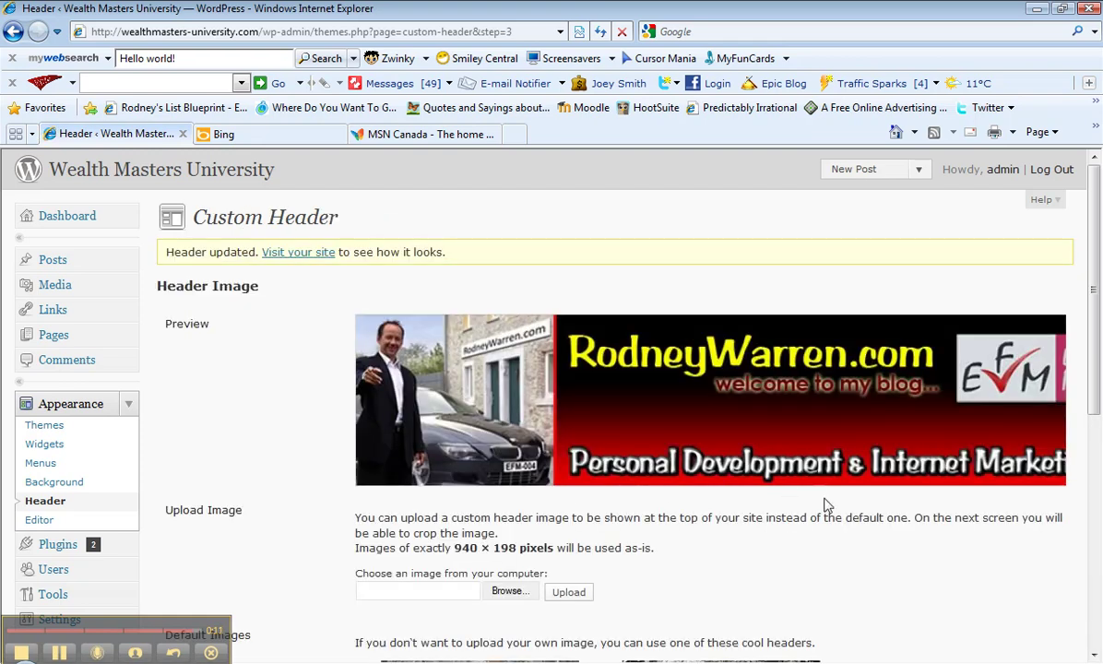
pyautogui.click(311, 258)
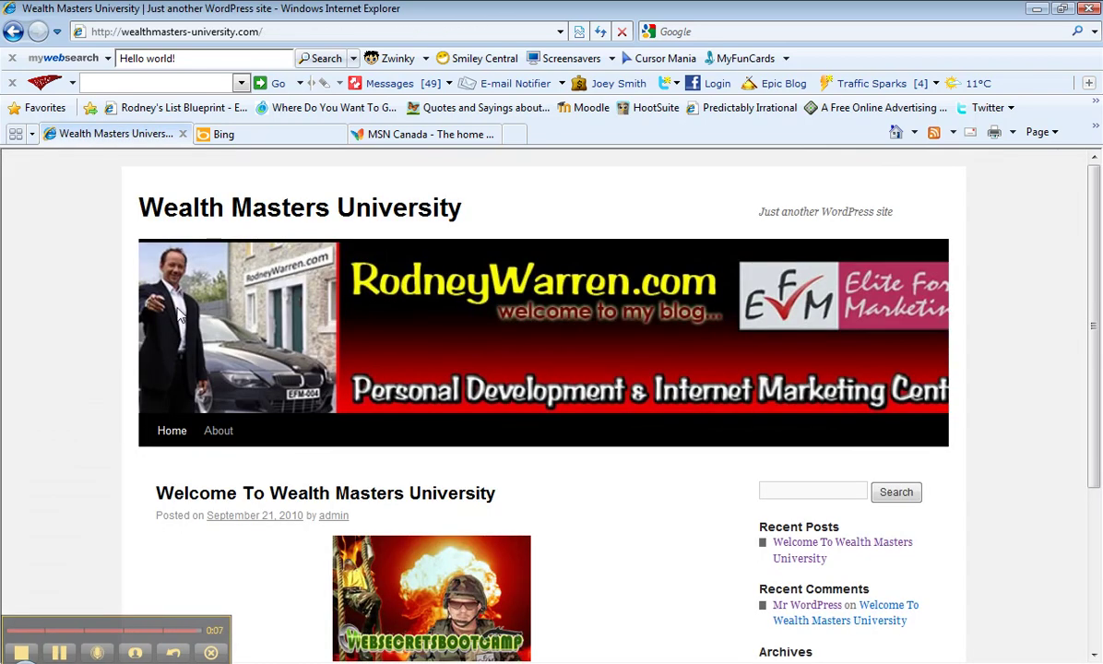
# Step: Scroll the live homepage to check the RodneyWarren.com banner above the 'Welcome To Wealth Masters University' post
pyautogui.scroll(-3, 81, 324)
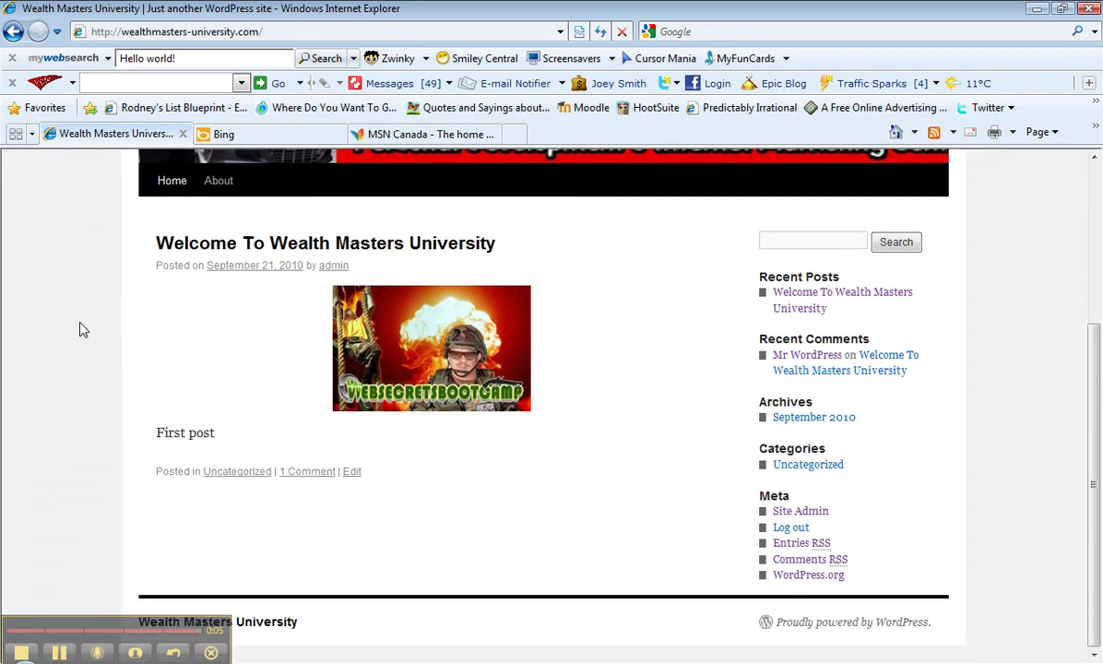
pyautogui.scroll(3, 81, 330)
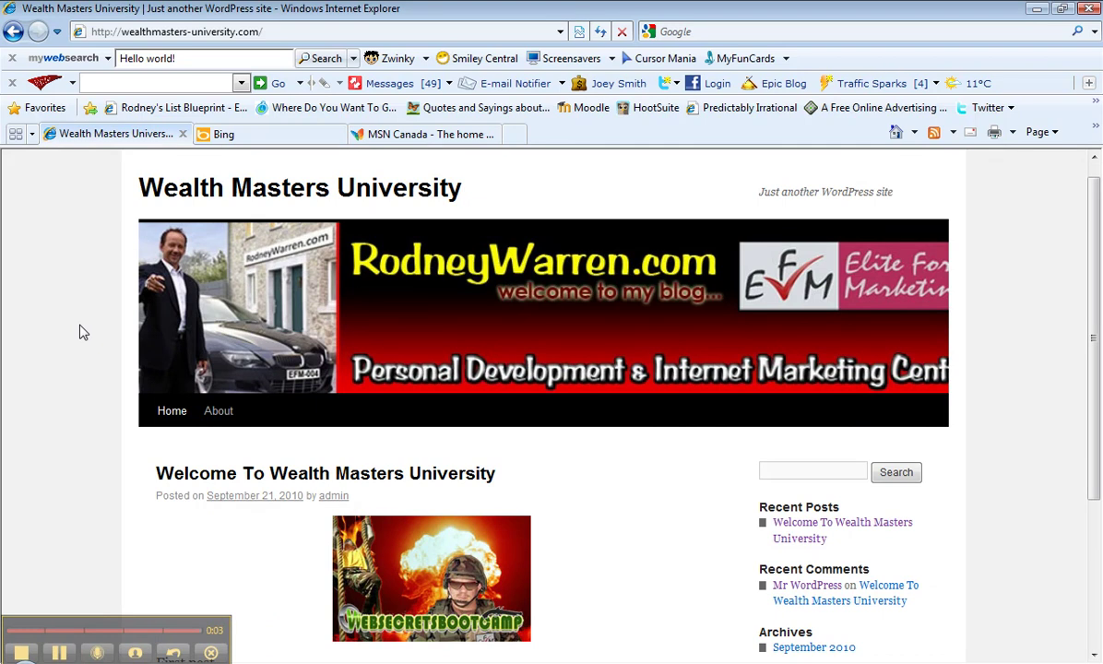